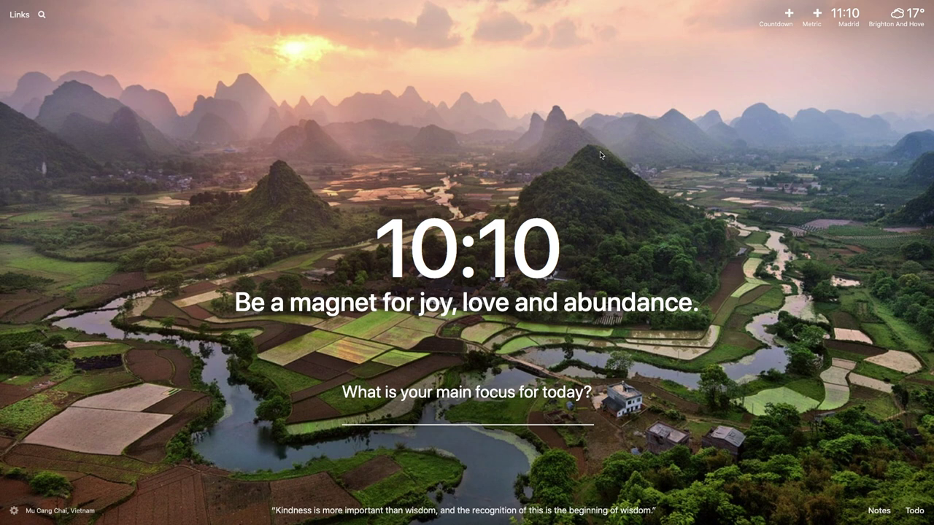
- Change the greeting name to 'Minion of darkness' and set today's focus to 'be a potato'
mouse_move(508, 276)
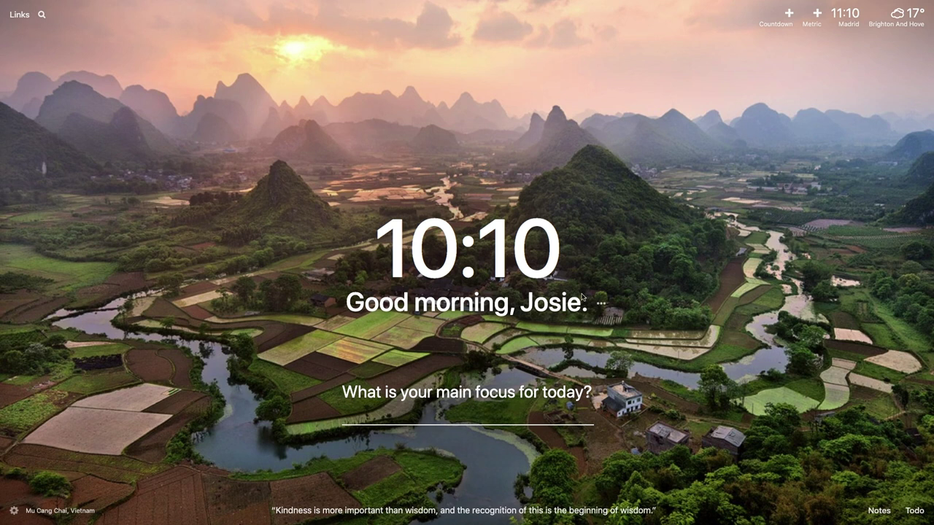
double_click(552, 303)
key(BackSpace)
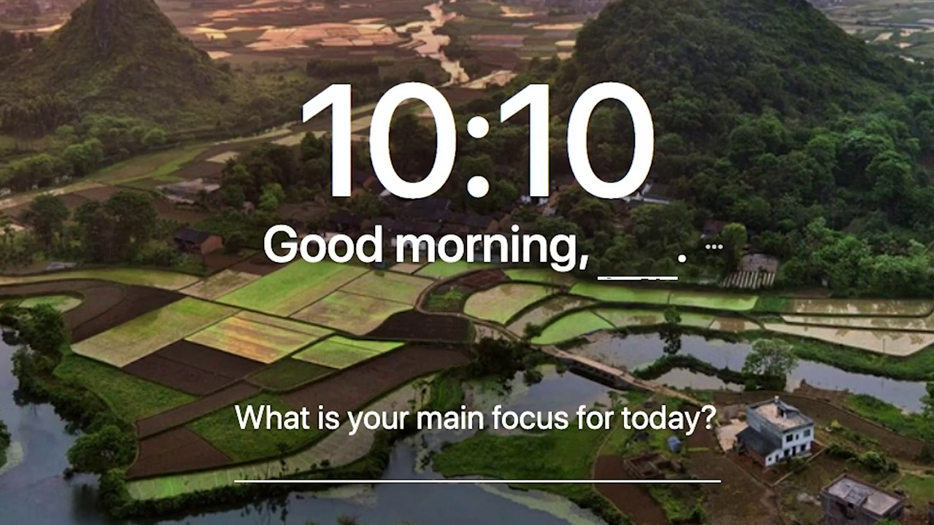
text(Minion of darkness)
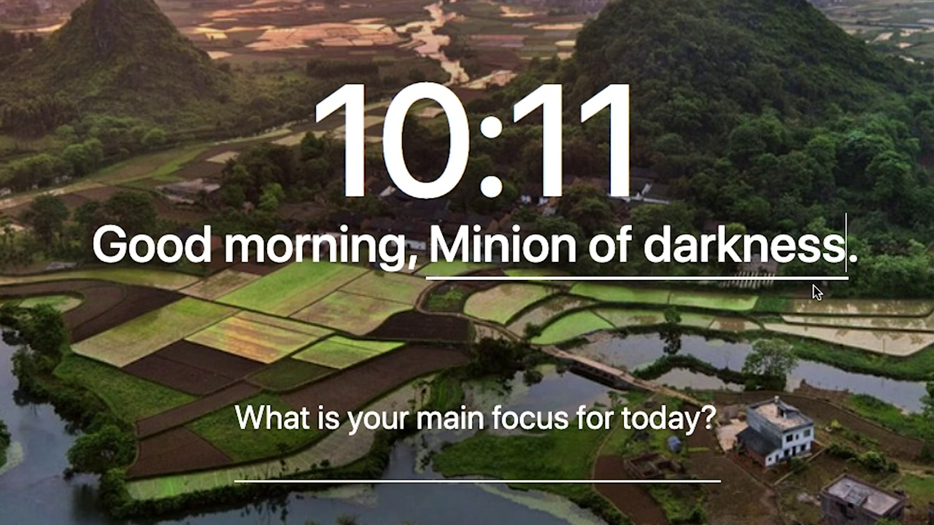
key(Tab)
text(be a potato)
key(Return)
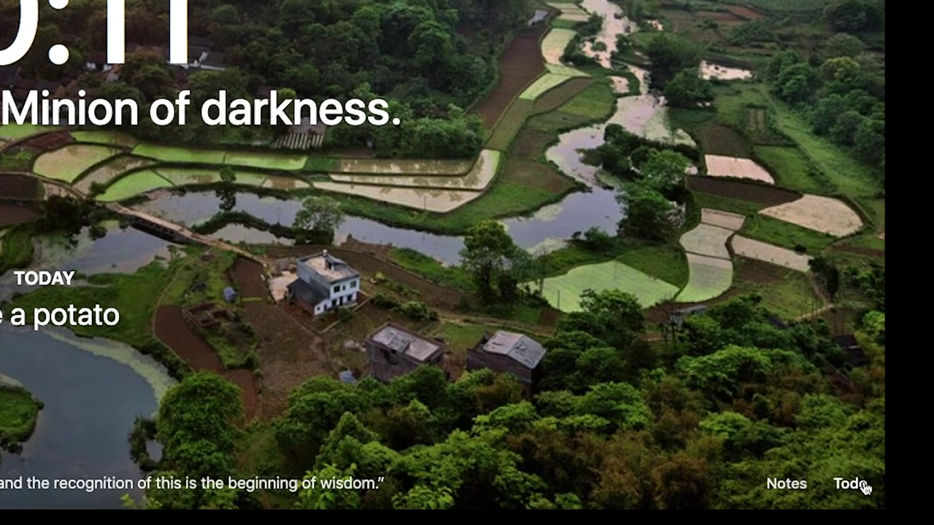
- Add 'Find Waldo' to the todo list
click(862, 484)
text(Find Waldo)
key(Return)
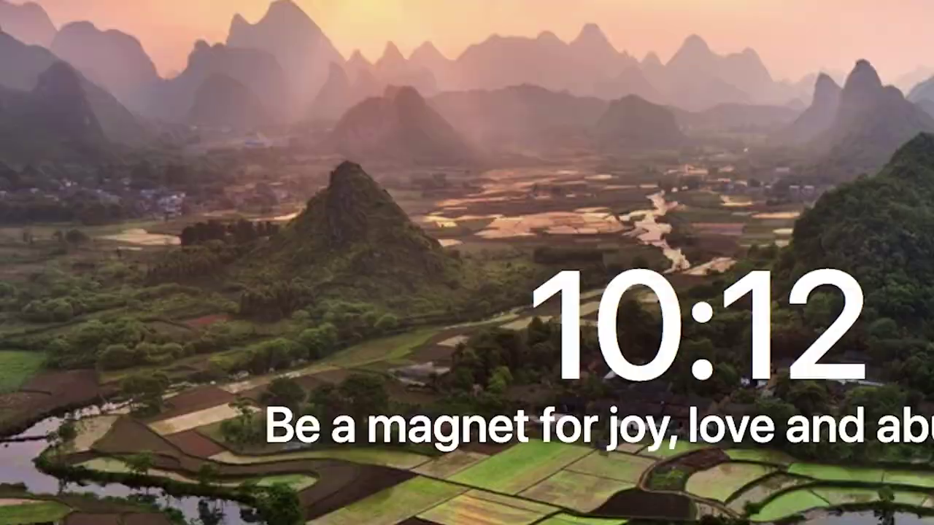
- Open the saved Links list, then web-search 'one direction fanfic'
click(23, 19)
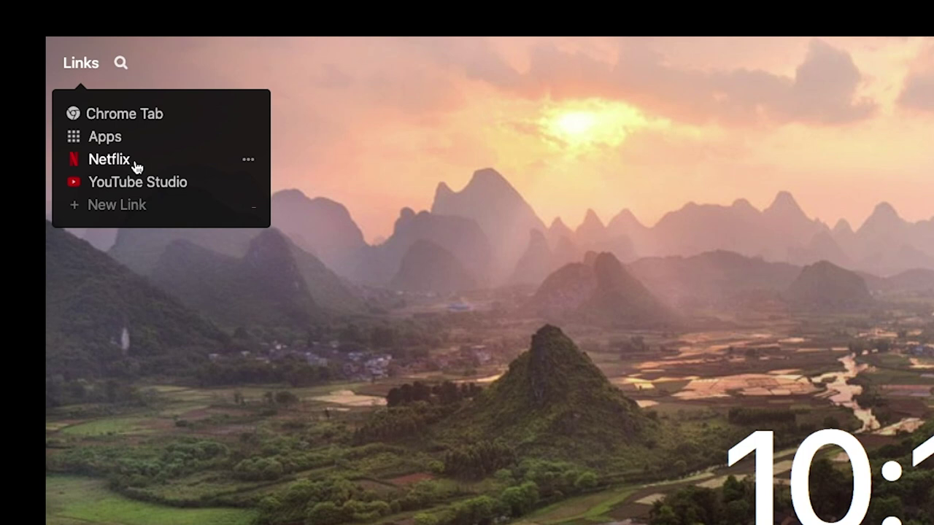
click(146, 66)
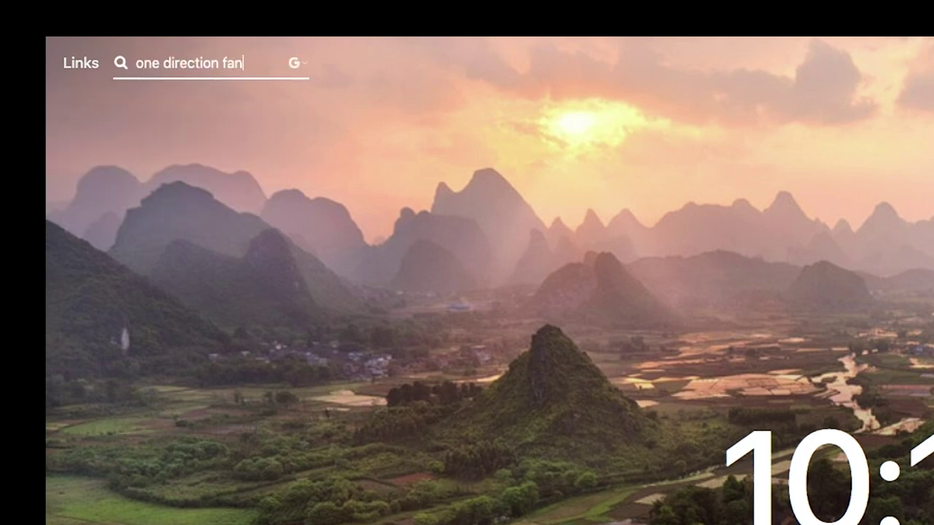
text(one direction fanfic)
key(Return)
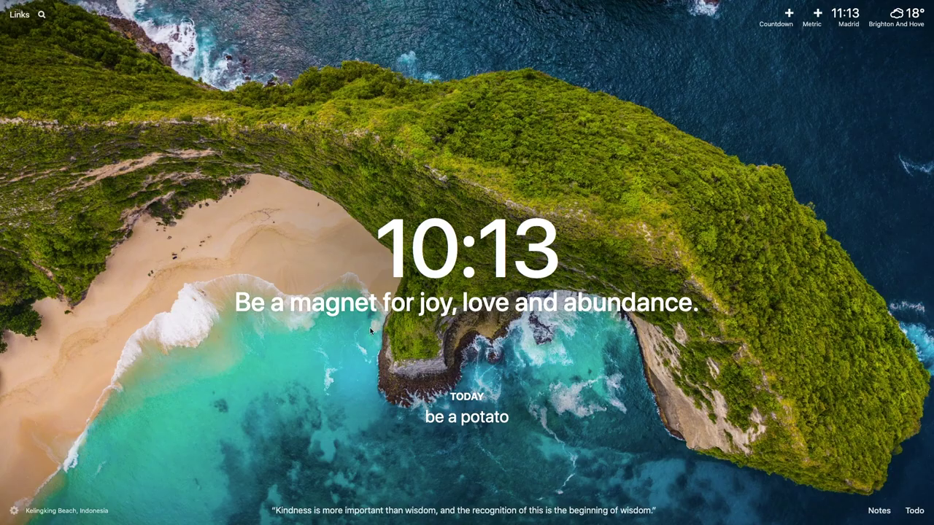
- In General settings, toggle Quotes and Mantras off and back on, and enable Links
click(17, 510)
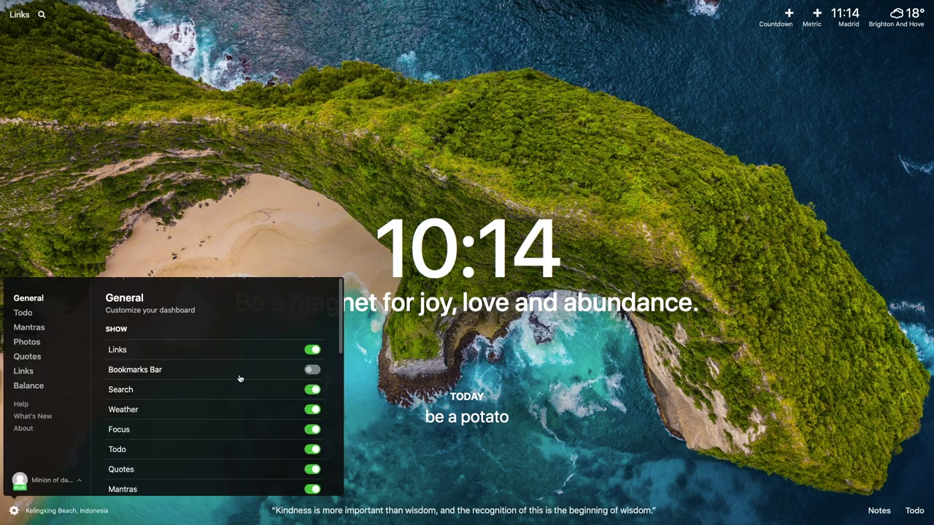
scroll(275, 391, down, 2)
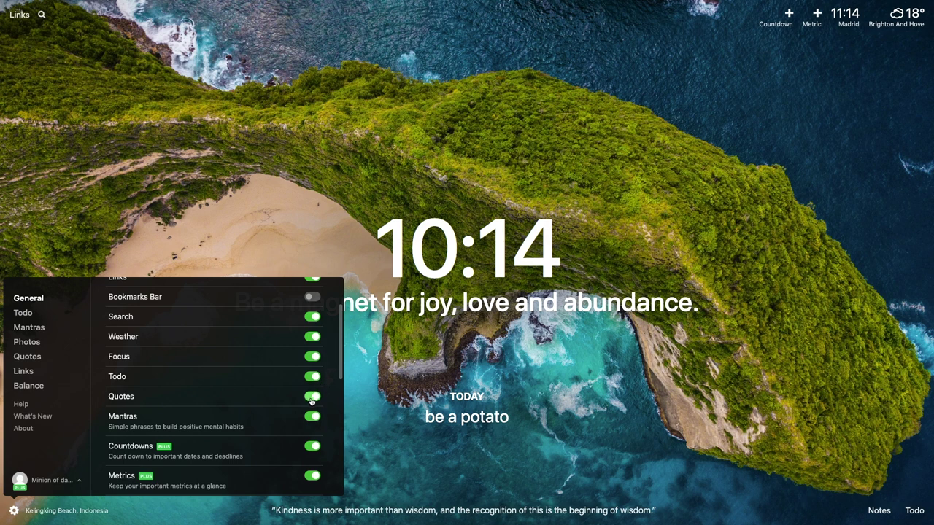
click(311, 400)
click(312, 400)
click(314, 417)
click(314, 417)
scroll(292, 328, up, 1)
click(312, 294)
scroll(165, 320, down, 3)
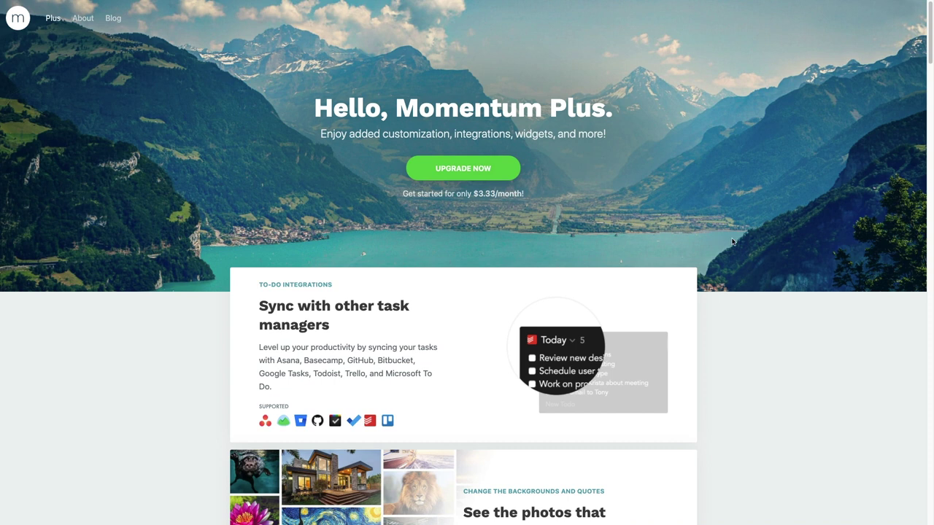
- Scroll the Momentum Plus page past task syncing and photos to the favourite-quotes section
scroll(732, 242, down, 2)
scroll(732, 242, down, 3)
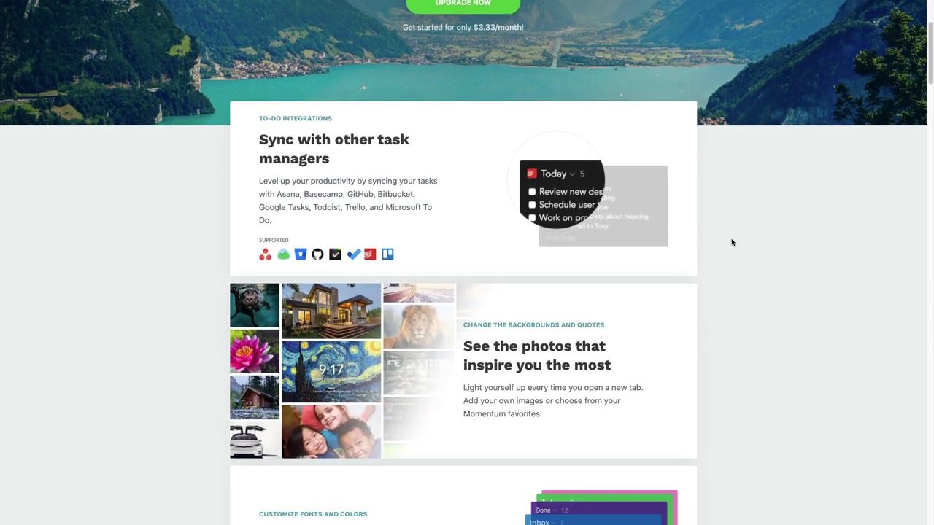
scroll(732, 242, down, 2)
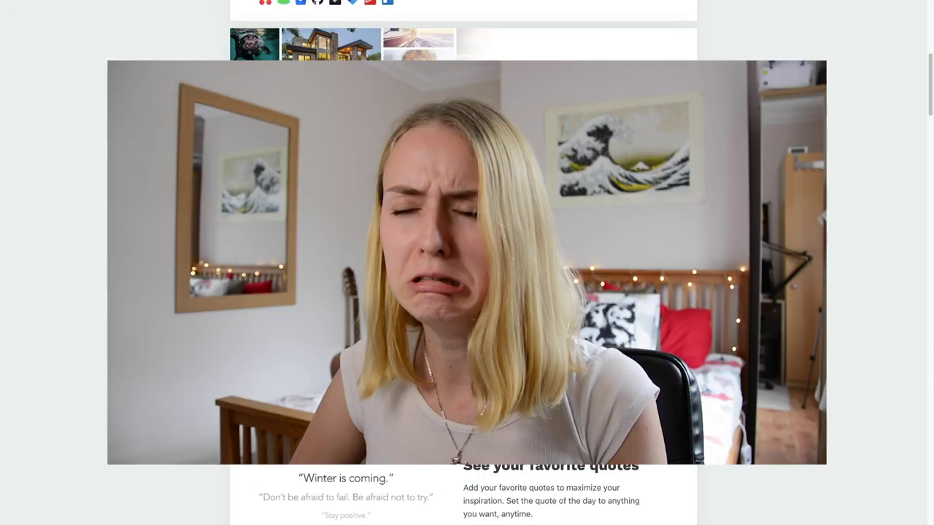
scroll(732, 242, down, 3)
scroll(732, 242, down, 3)
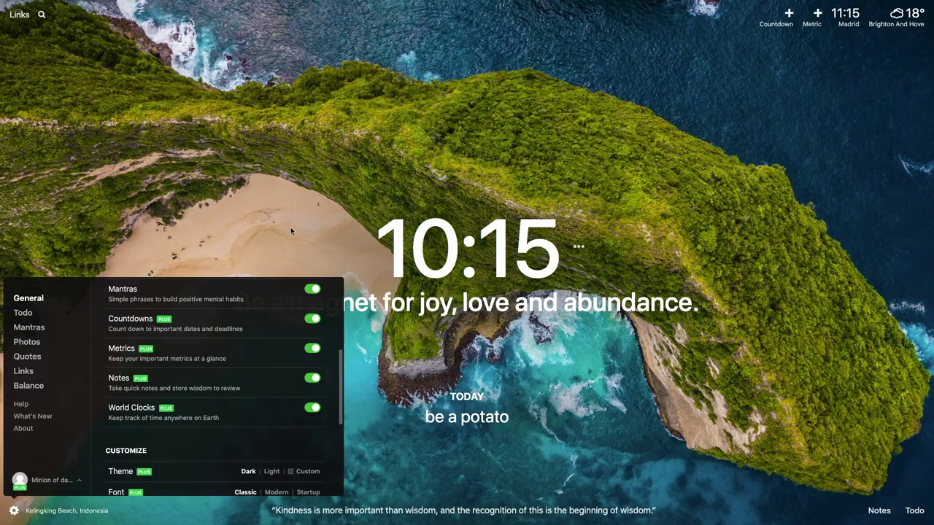
- Close settings and switch the central clock to a Pomodoro Focus timer
click(290, 230)
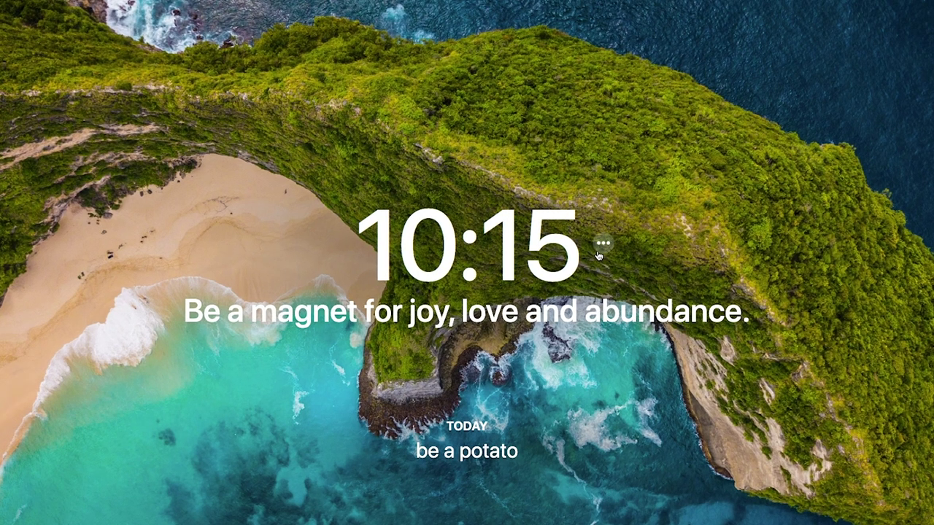
click(576, 247)
click(651, 300)
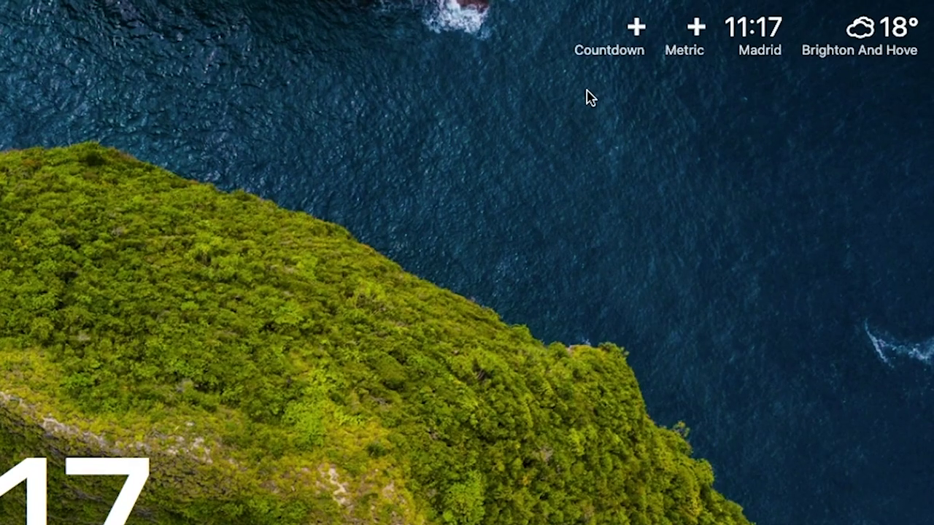
- Create a pinned countdown named 'The Final Countdown'
click(781, 26)
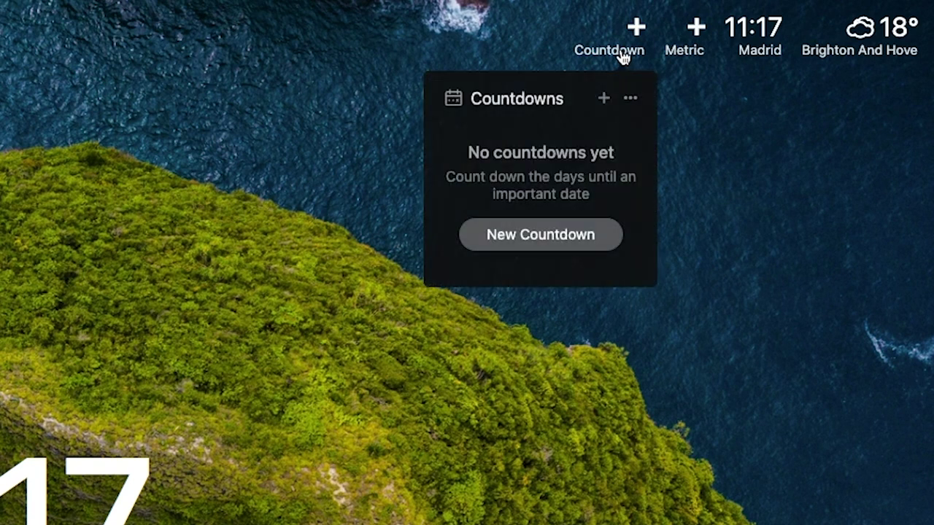
click(772, 48)
click(535, 150)
text(The Final Countdown)
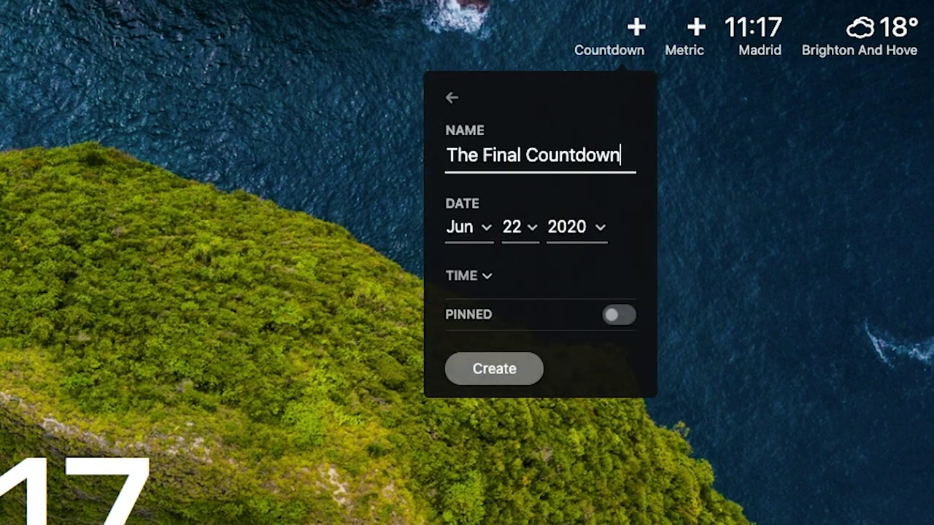
click(619, 314)
click(541, 373)
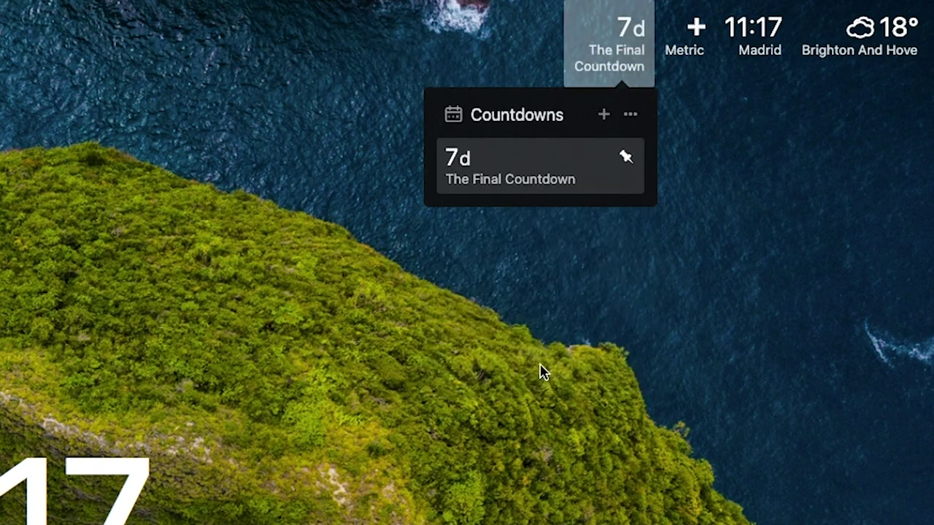
- Add a pinned manual metric 'Drinking Enslaved Moisture' with value 1
click(684, 33)
click(642, 225)
click(627, 183)
text(Drinking Enslaved Moistur)
click(602, 221)
text(1)
click(678, 344)
click(547, 399)
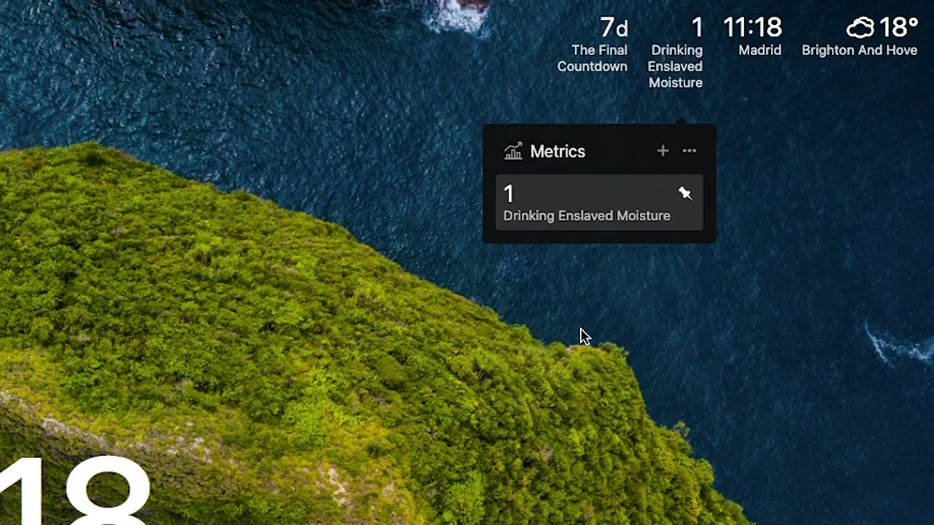
- Look over the integration and URL metric types, then start a new note
click(664, 151)
click(600, 341)
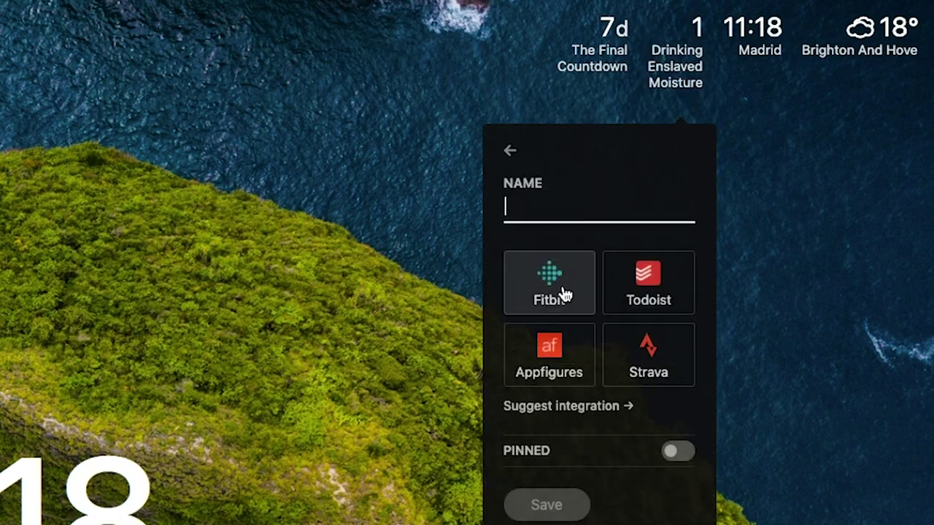
click(509, 152)
click(598, 283)
click(511, 154)
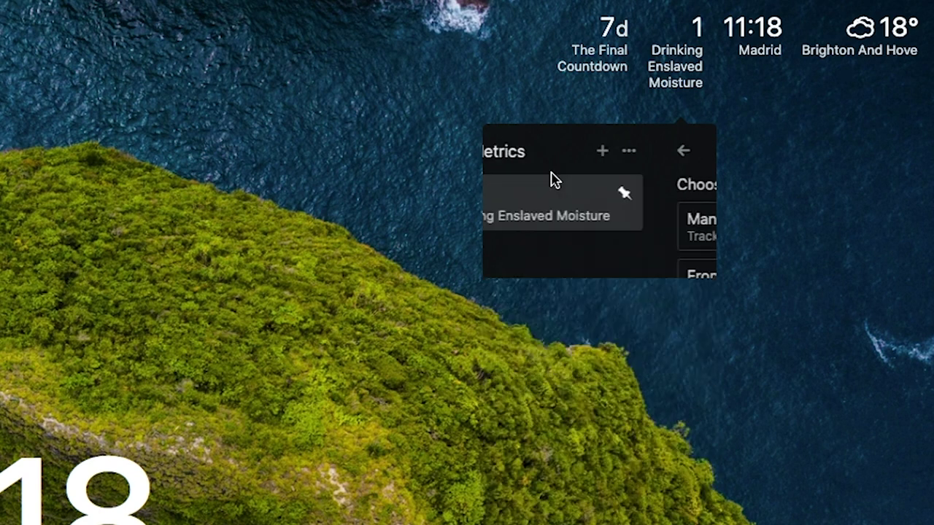
click(715, 294)
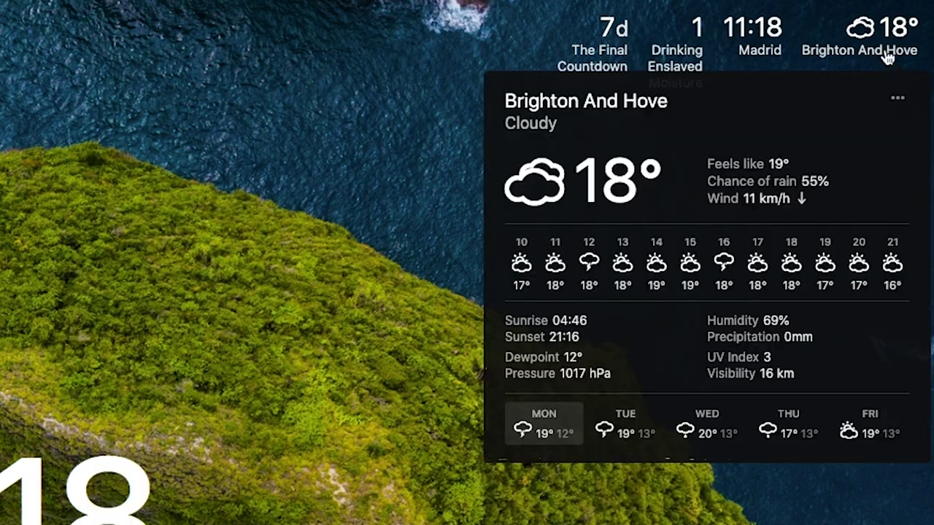
click(893, 50)
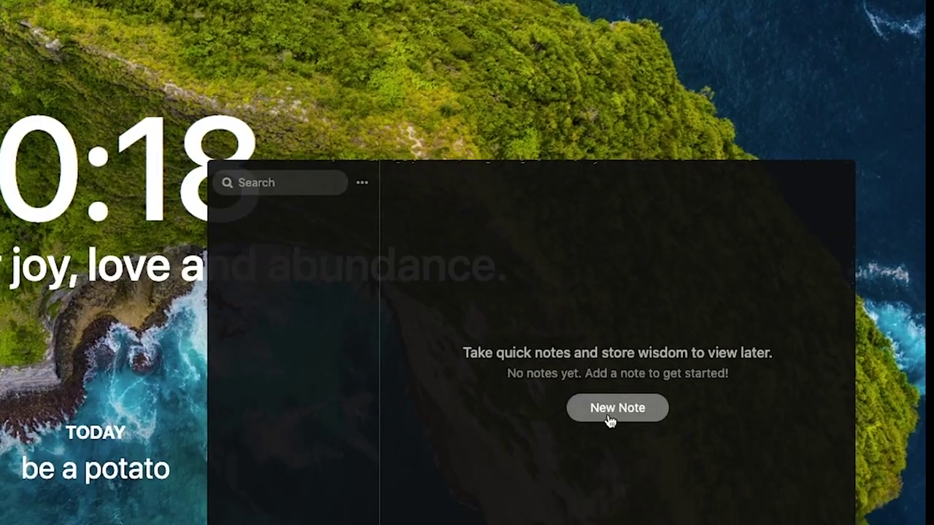
click(608, 417)
- Write the note 'Hello I am a little note' and close Notes
text(Hello I am a little note)
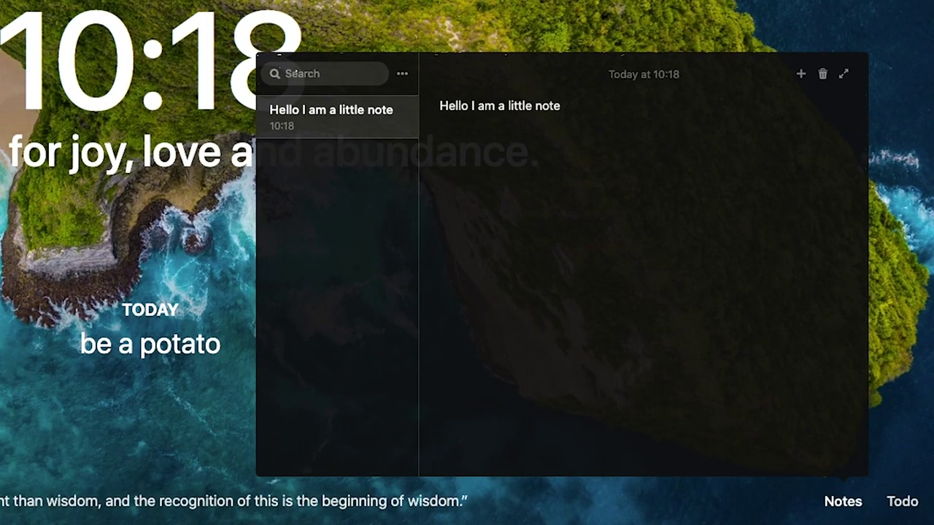
click(843, 501)
click(29, 503)
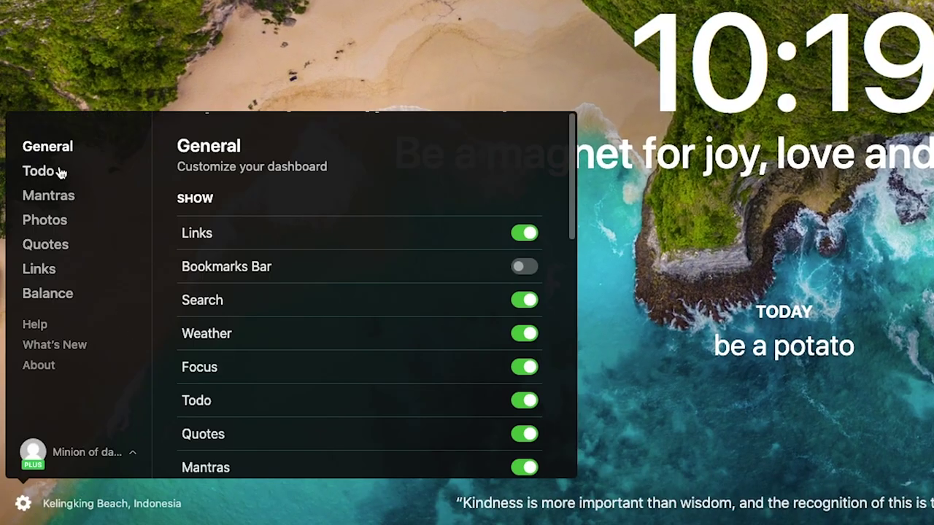
scroll(380, 267, down, 10)
scroll(437, 248, up, 2)
- Try the Light theme and a Custom theme with several tints, then revert to Dark
click(456, 231)
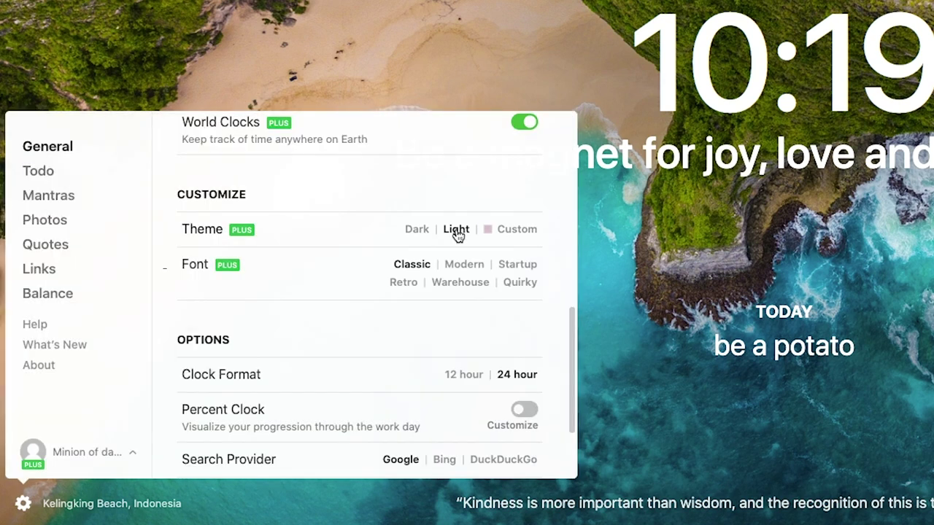
click(510, 230)
click(471, 191)
drag(472, 191, 333, 267)
click(467, 235)
click(371, 165)
click(442, 175)
click(312, 286)
click(416, 328)
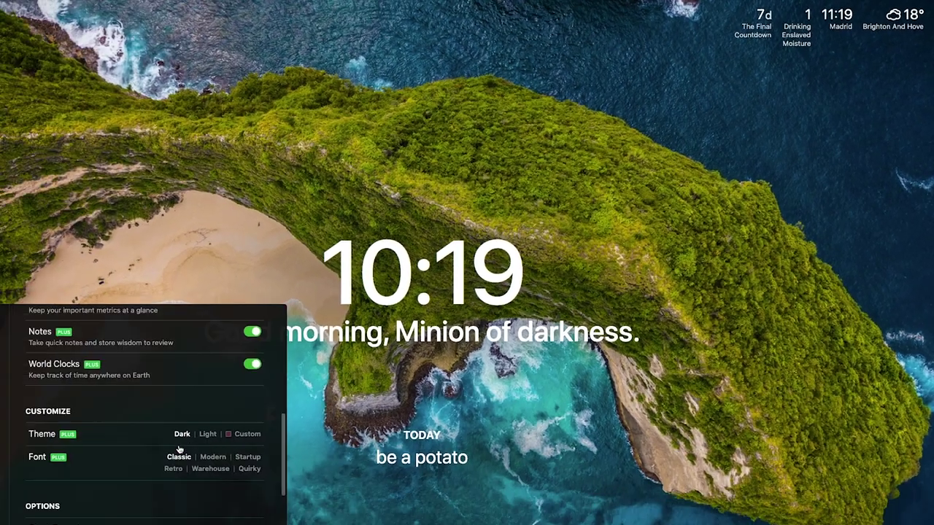
- Cycle through the Modern, Startup, Retro, Warehouse and Quirky fonts, then return to Classic
click(192, 469)
click(227, 469)
click(150, 482)
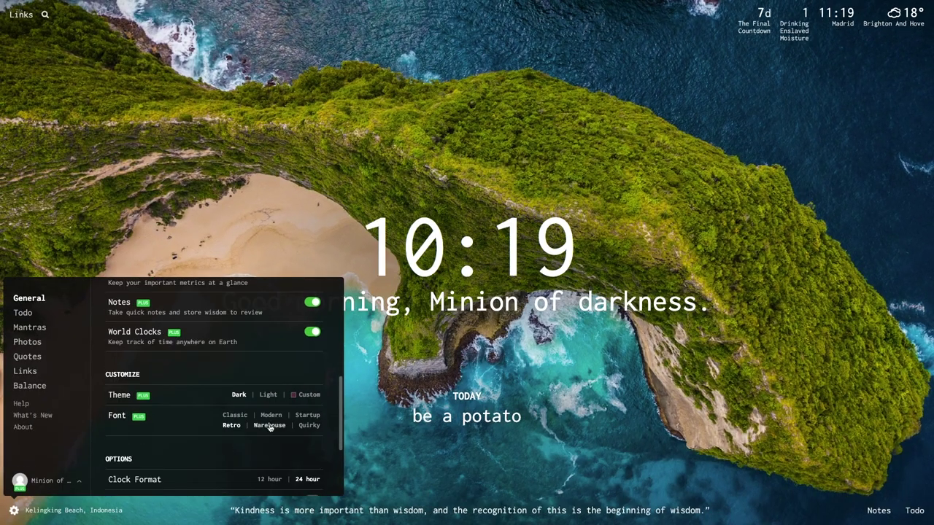
click(269, 427)
click(310, 434)
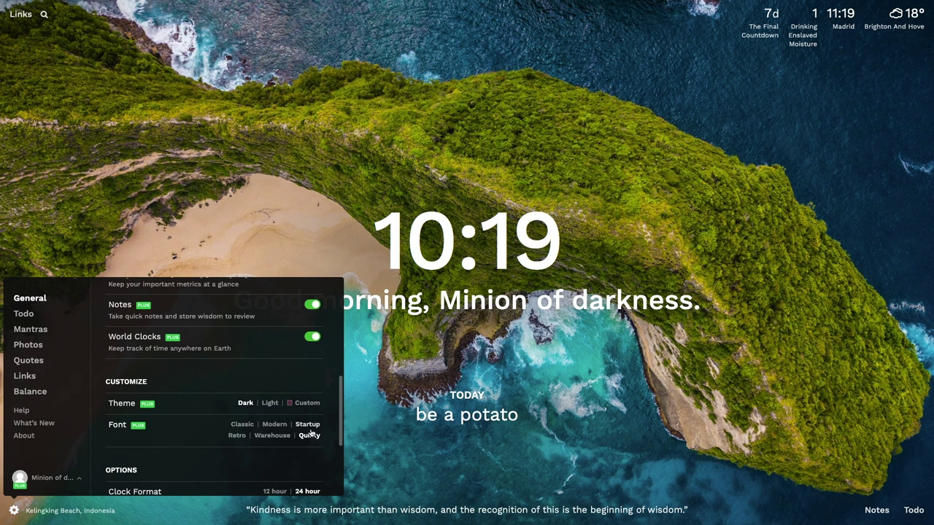
click(242, 424)
click(28, 344)
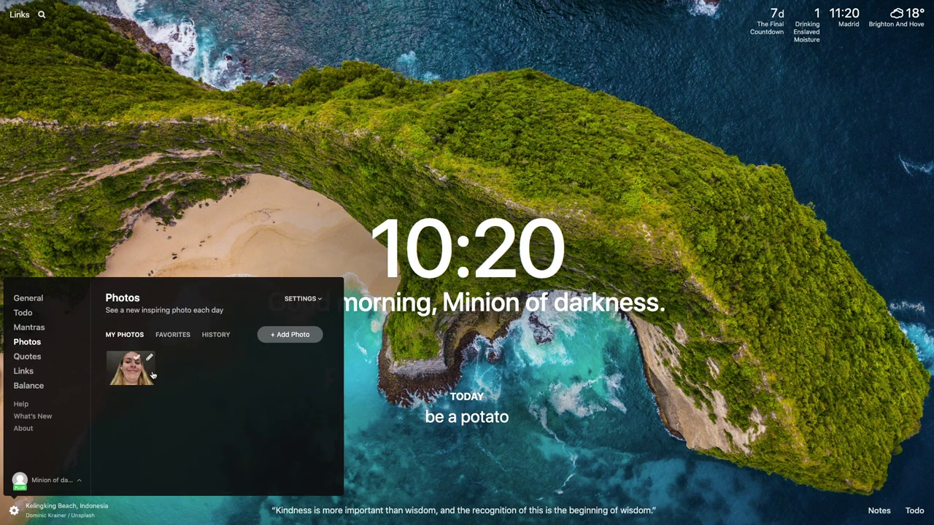
- Set the uploaded photo as the background and close the settings panel
click(138, 372)
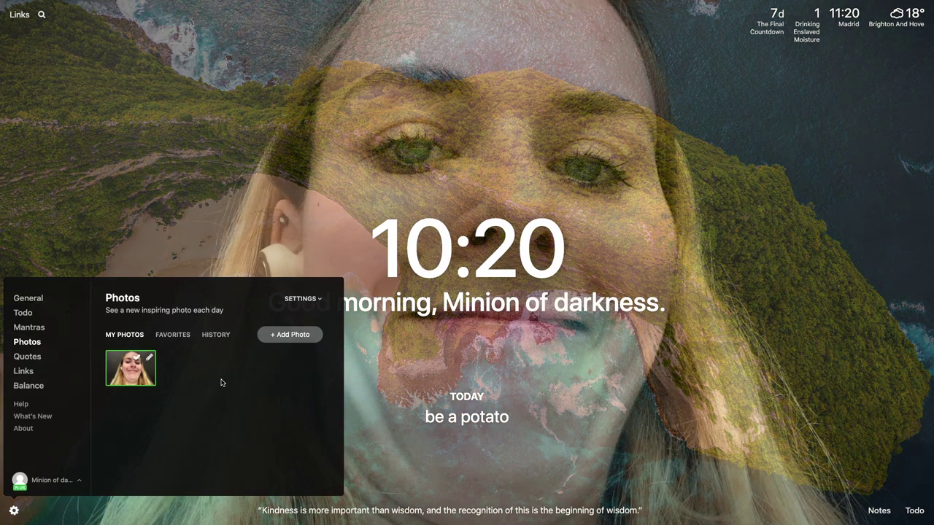
click(409, 375)
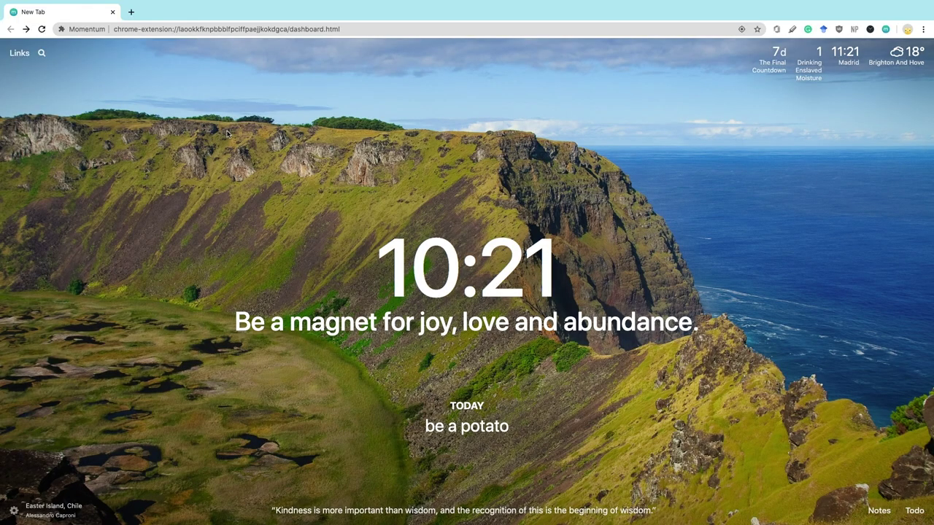
- Turn Chrome's 'Always Show Toolbar in Full Screen' off, then back on
mouse_move(152, 5)
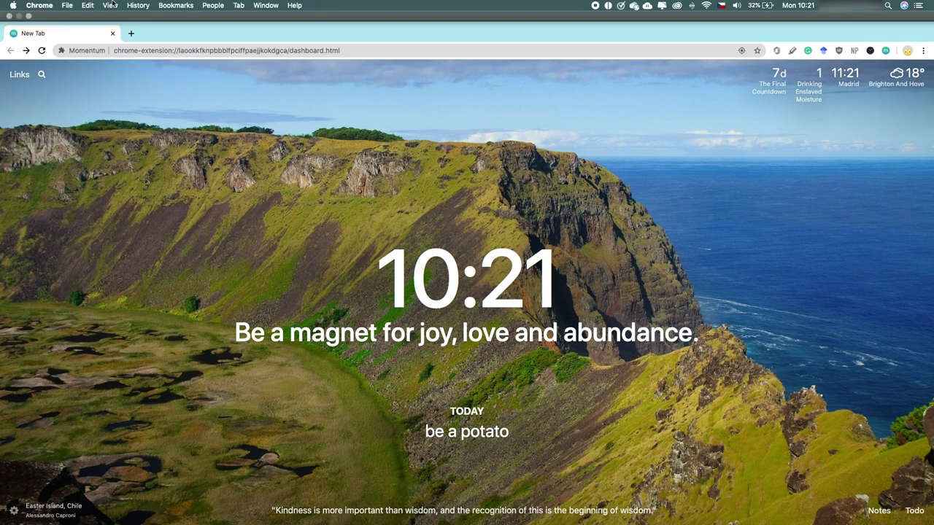
click(111, 5)
click(142, 29)
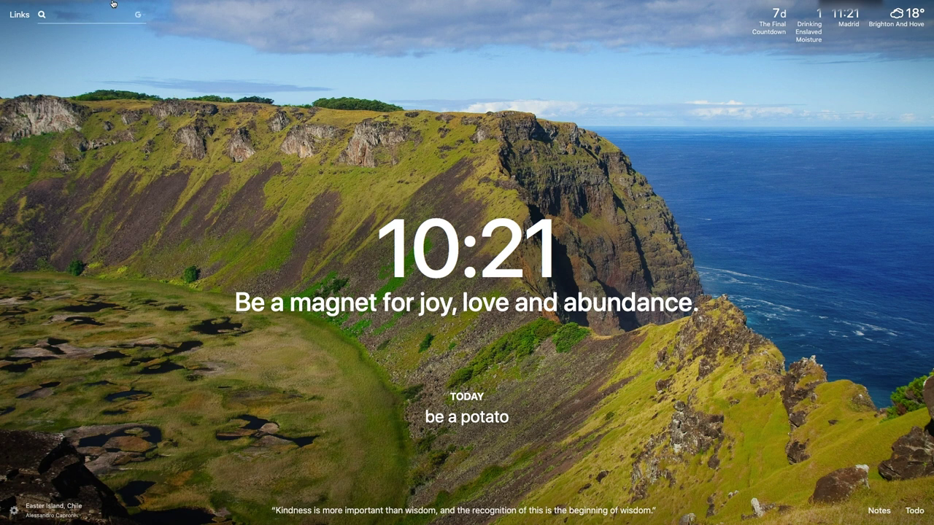
click(111, 5)
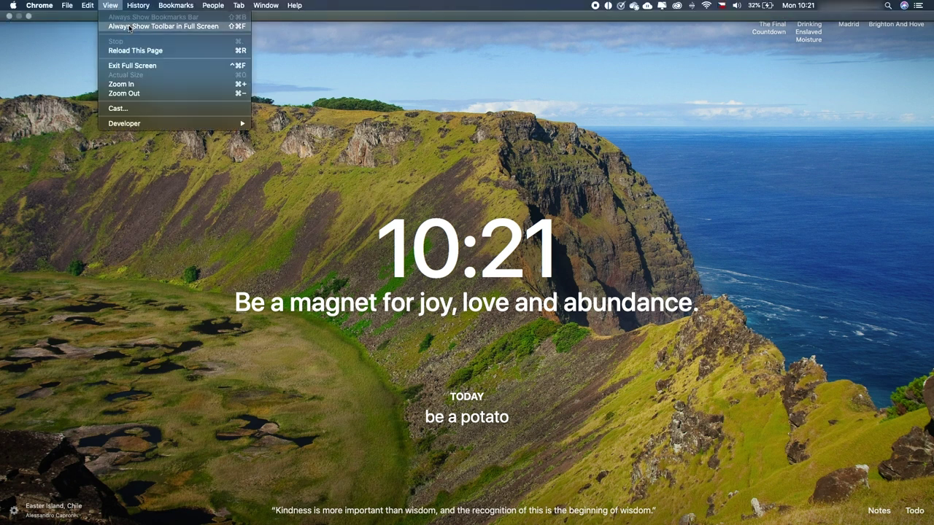
click(129, 27)
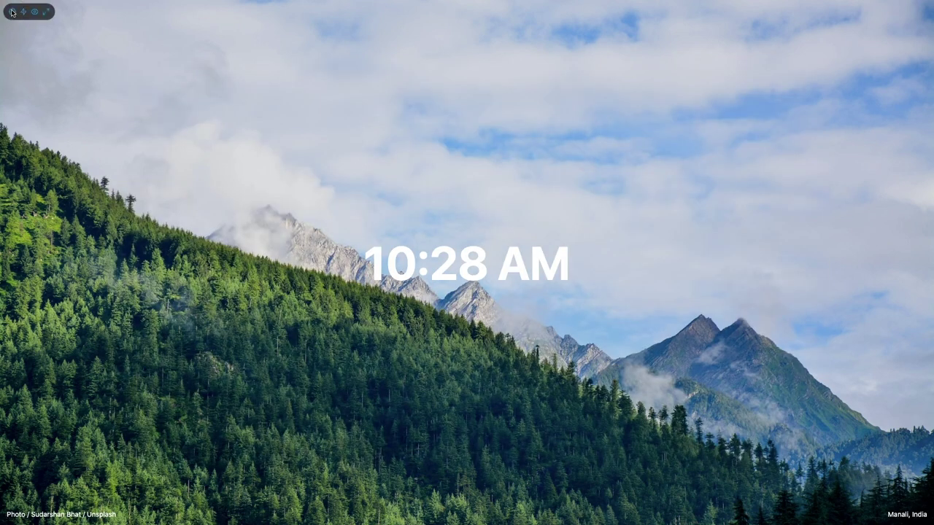
- Add the Literature Clock widget in Tabliss settings and close the sidebar
click(12, 11)
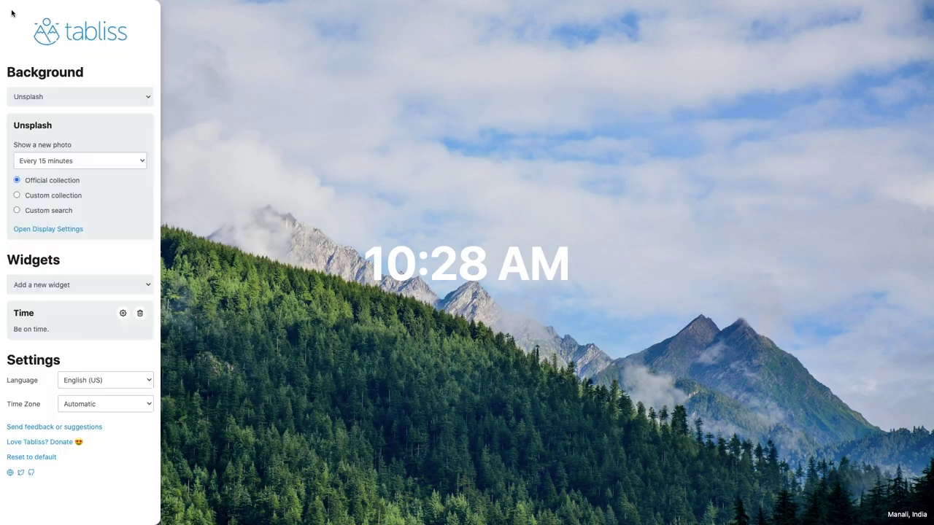
click(125, 285)
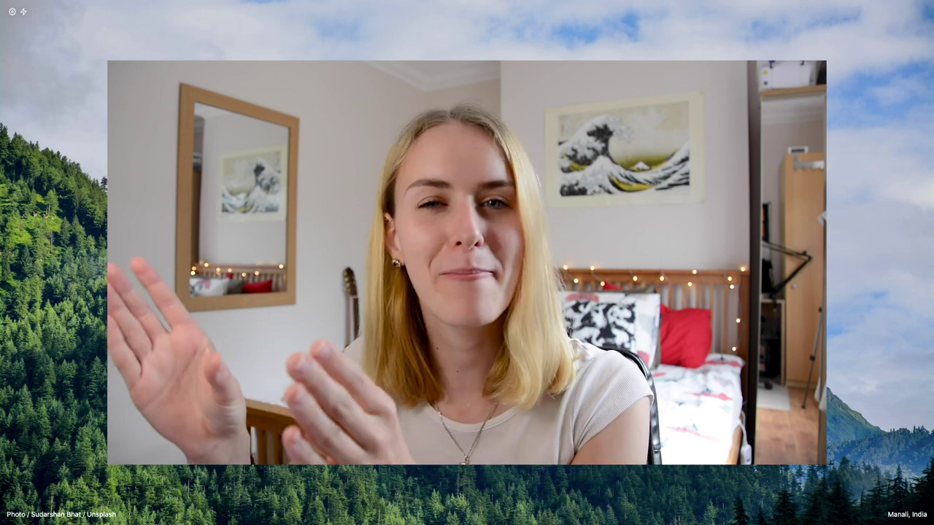
click(93, 321)
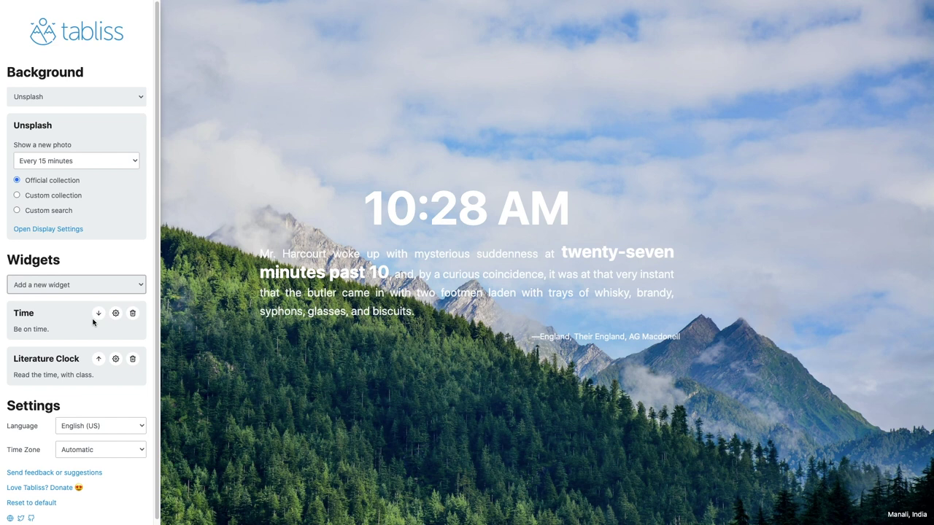
click(268, 339)
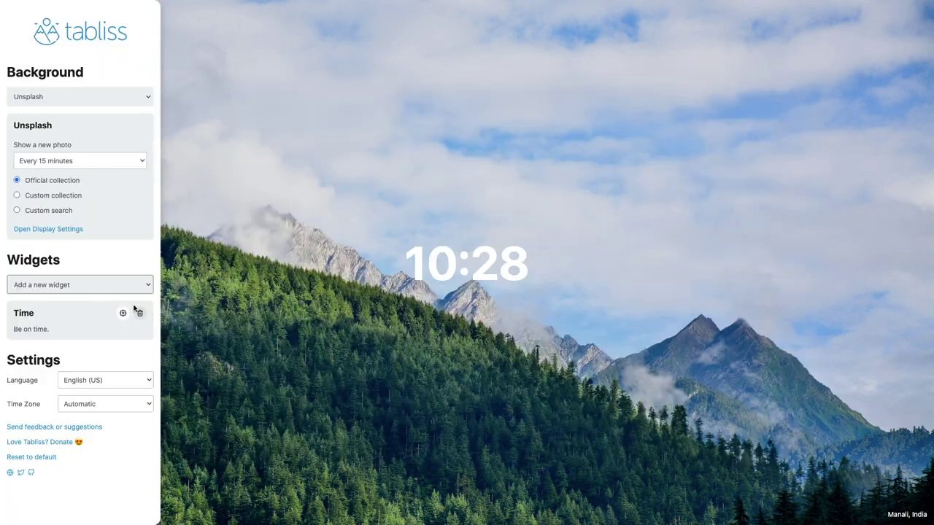
- Set the Time widget to 12-hour digital without seconds or date, after trying 24-hour
click(116, 314)
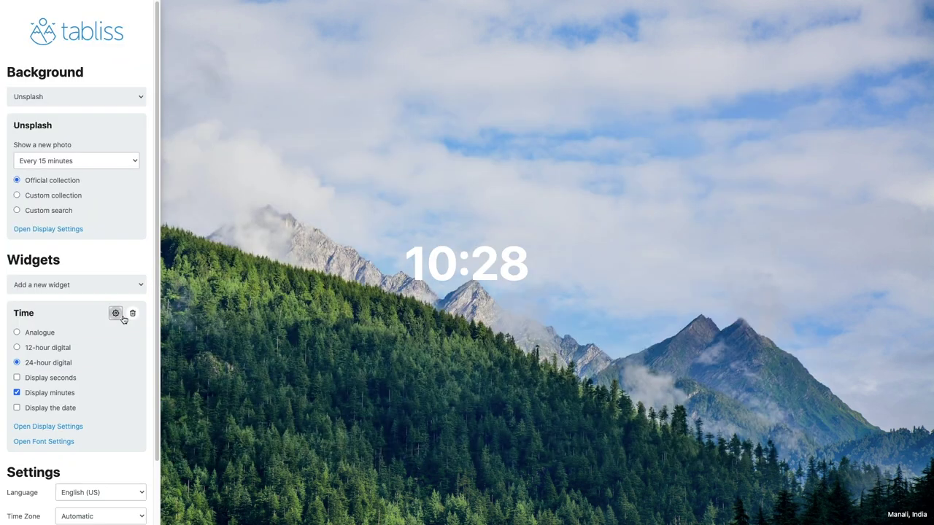
click(18, 347)
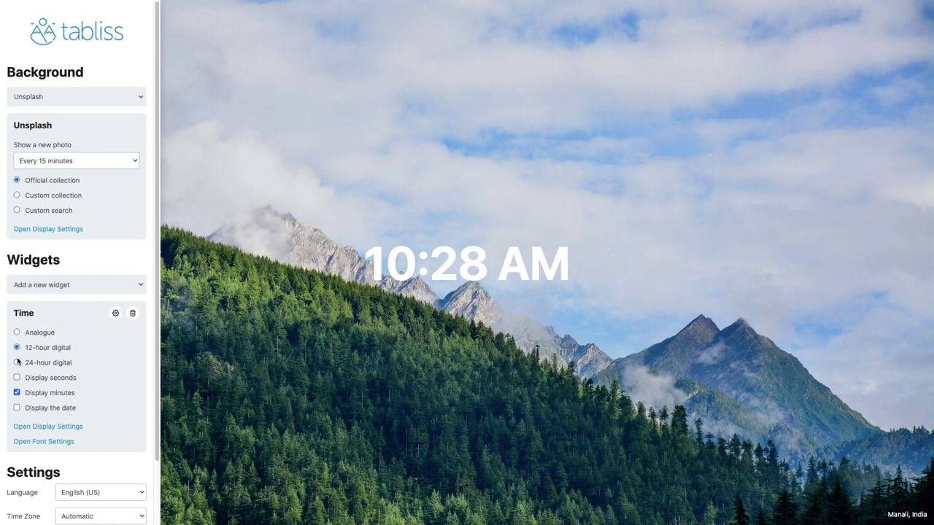
click(17, 362)
click(17, 378)
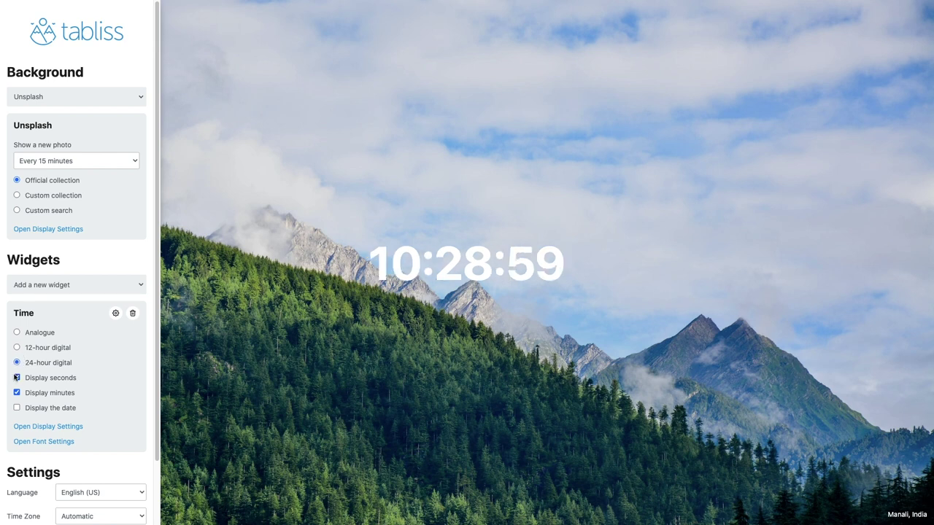
click(17, 408)
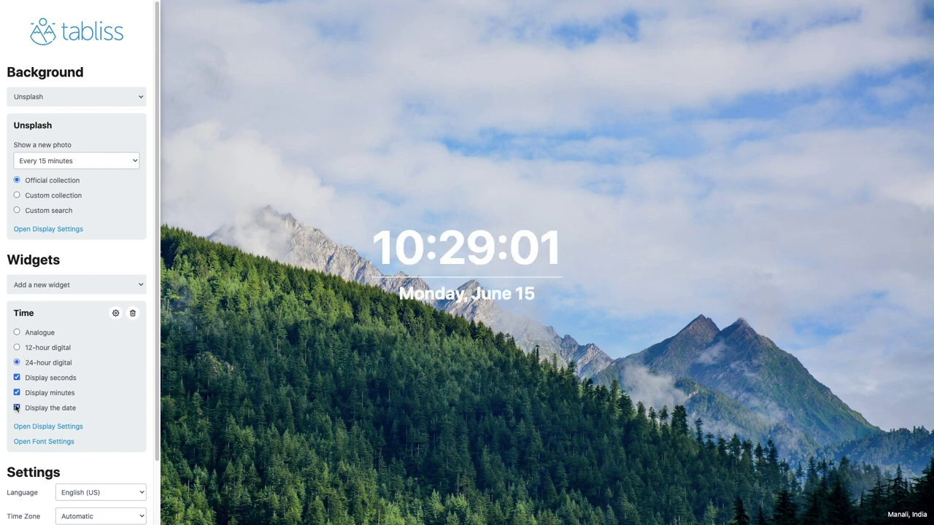
click(17, 407)
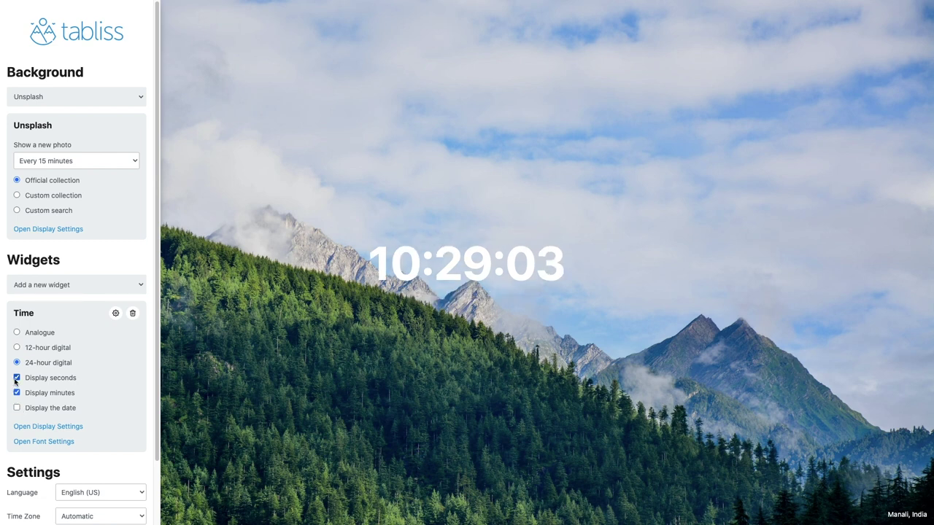
click(17, 377)
click(17, 348)
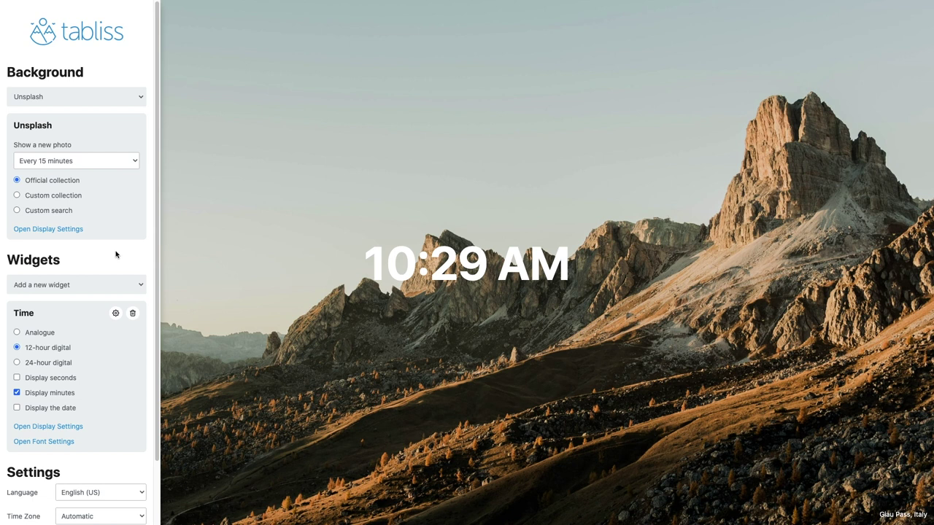
- Add a Search Box widget and type 'yolo my friends' into it
click(111, 283)
click(92, 369)
click(435, 290)
text(yolo my friends)
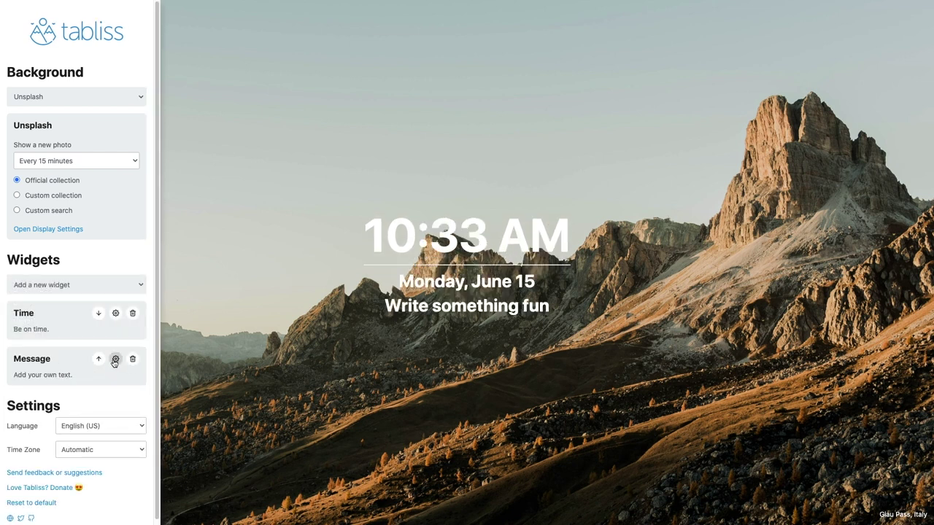
- Replace the Message widget's text with a new phrase in its settings
click(115, 359)
triple_click(84, 394)
text(Epstein didn't kill himself)
click(285, 358)
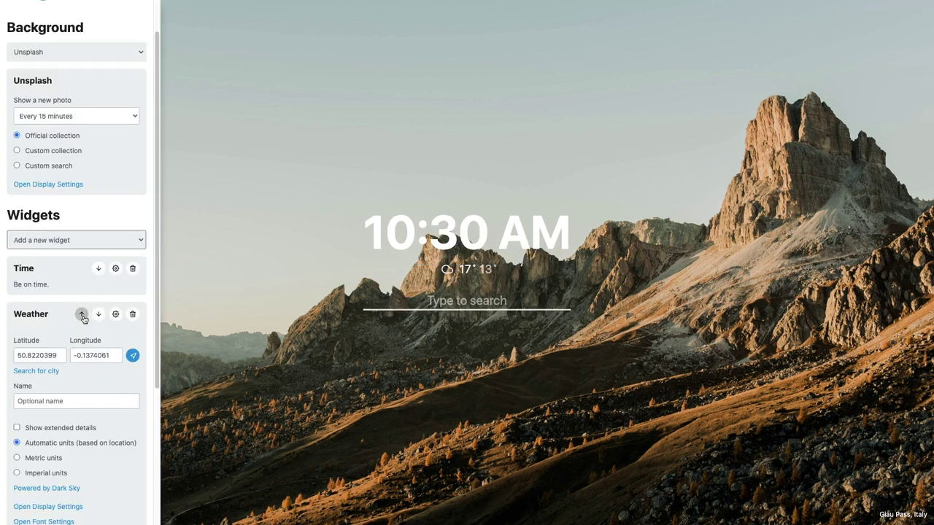
- Order the widgets Search Box, Time, Weather, then view the photo-change frequency options
click(97, 313)
click(99, 269)
scroll(90, 323, down, 3)
click(97, 375)
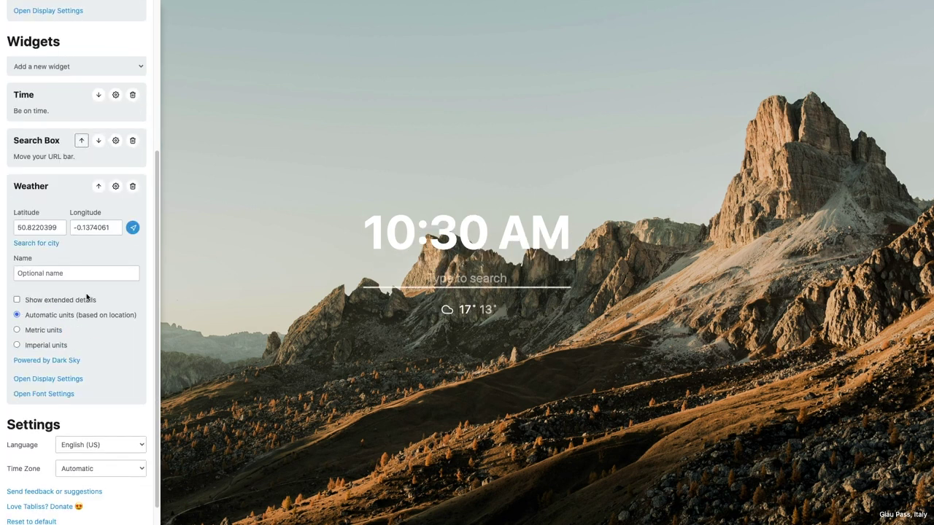
click(99, 187)
scroll(114, 264, up, 1)
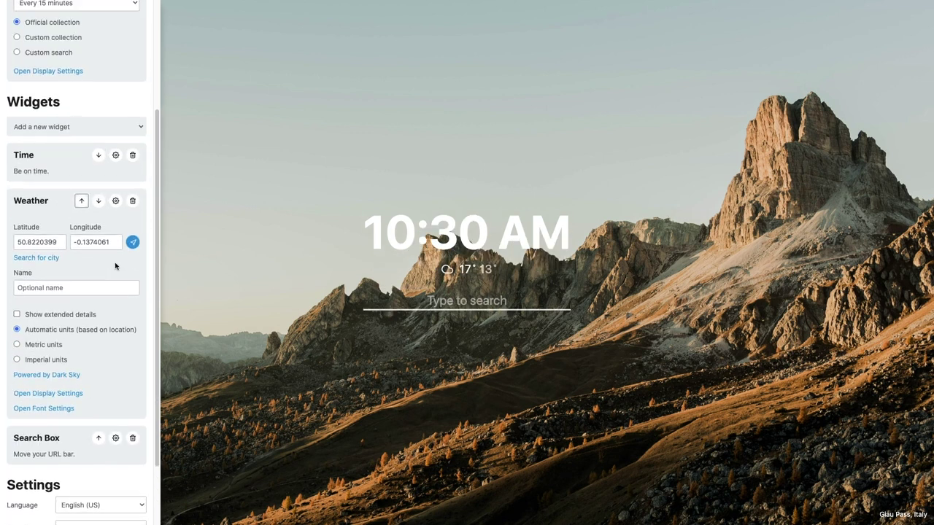
click(98, 437)
click(97, 201)
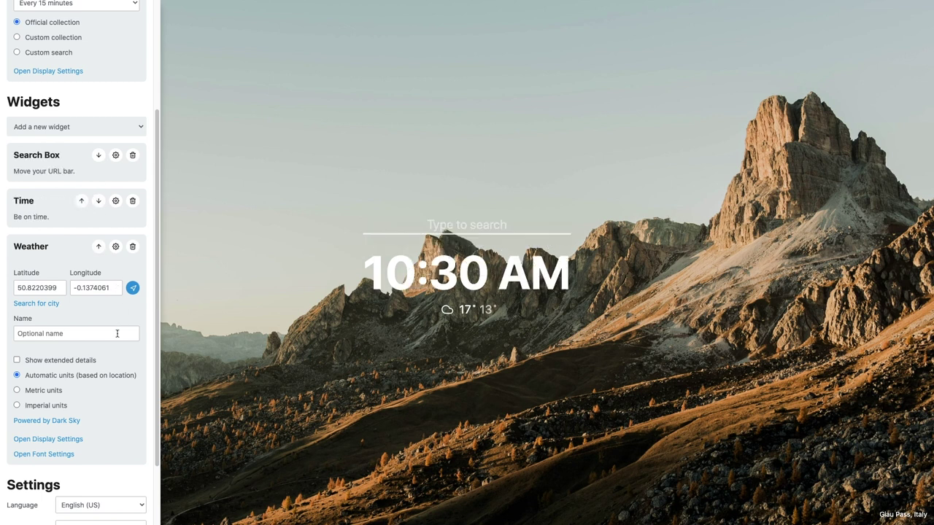
scroll(121, 241, up, 3)
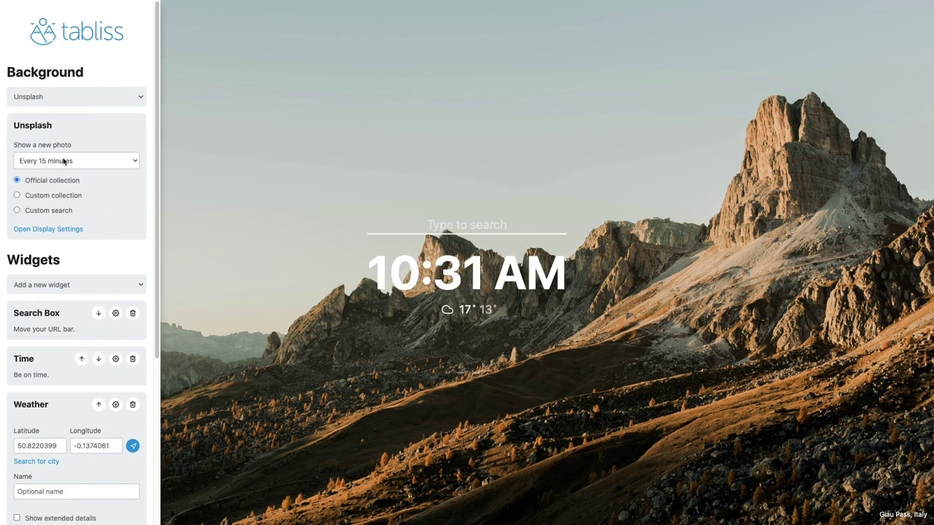
click(130, 161)
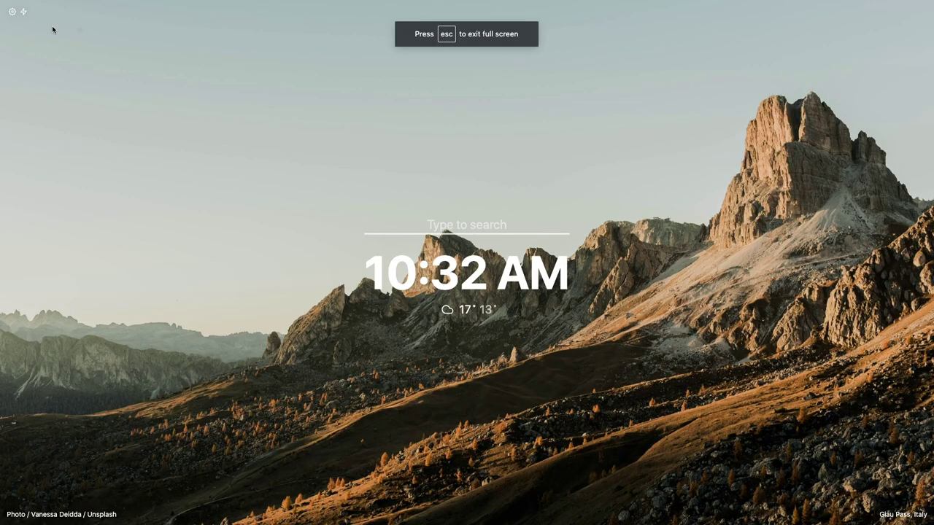
- Close the settings panel, leaving the 10:32 AM clock and 17°/13° weather on the Giau Pass photo
mouse_move(44, 16)
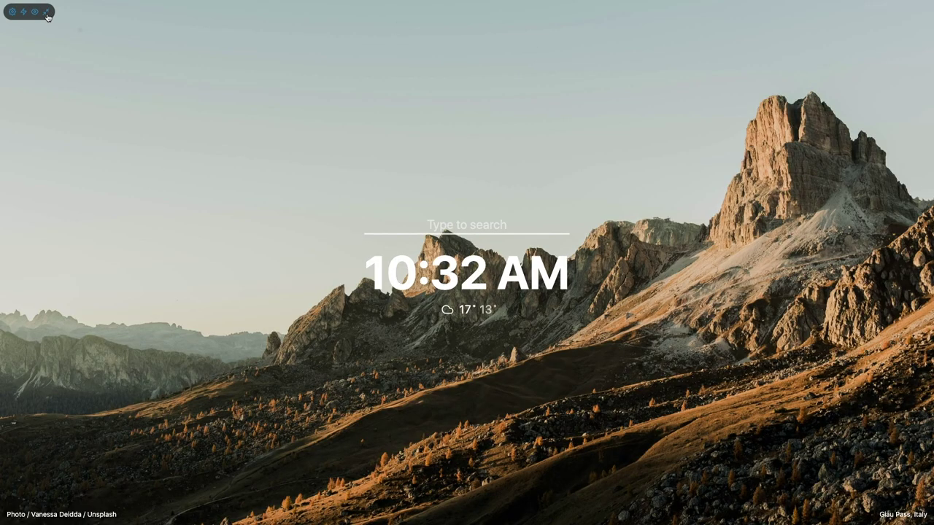
- Toggle Tabliss out of and back into full screen, then re-enter via View > Enter Full Screen
click(47, 16)
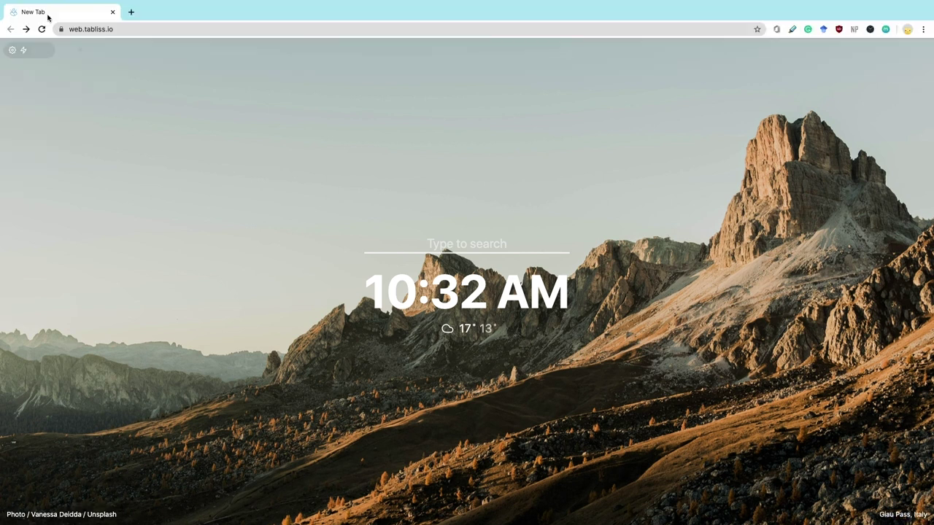
click(48, 53)
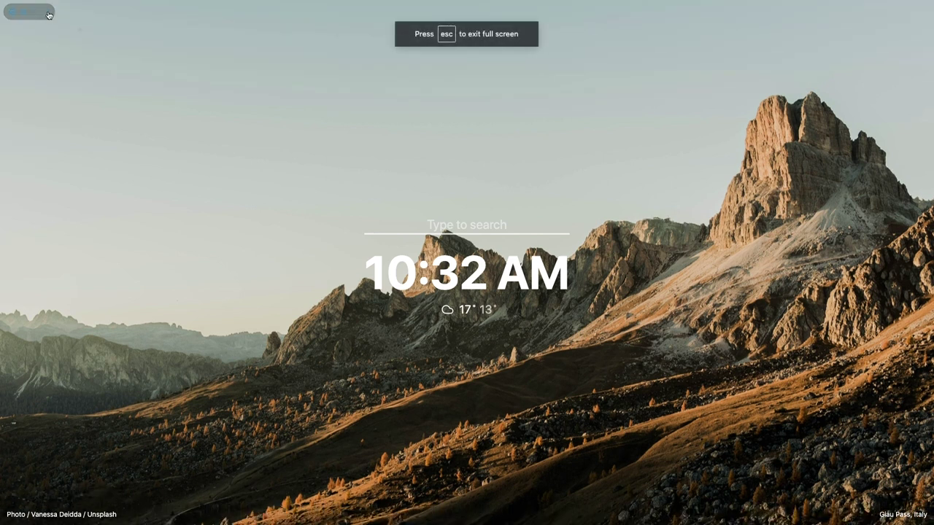
mouse_move(65, 3)
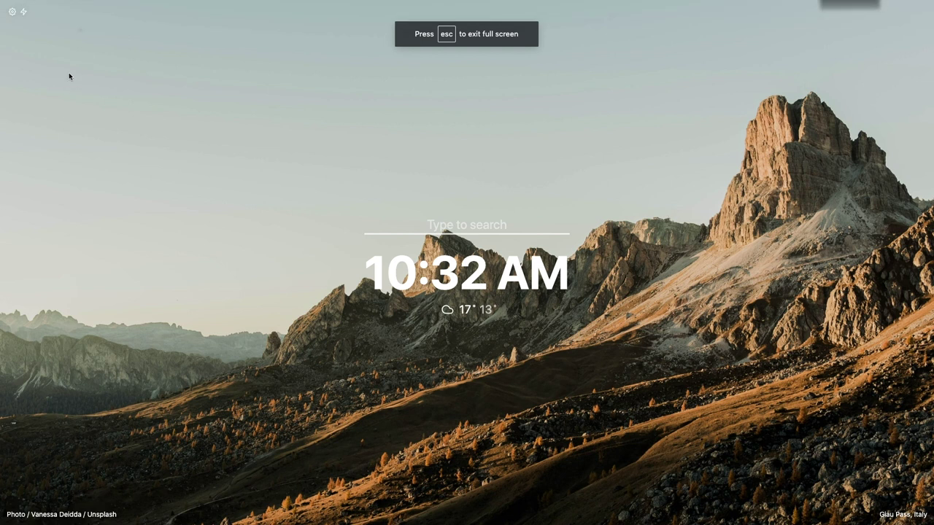
click(49, 16)
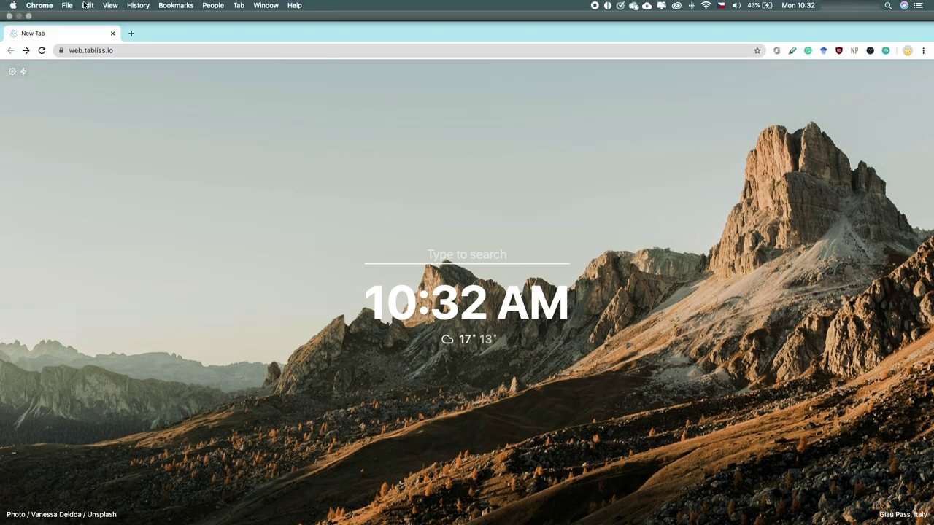
click(110, 5)
click(146, 65)
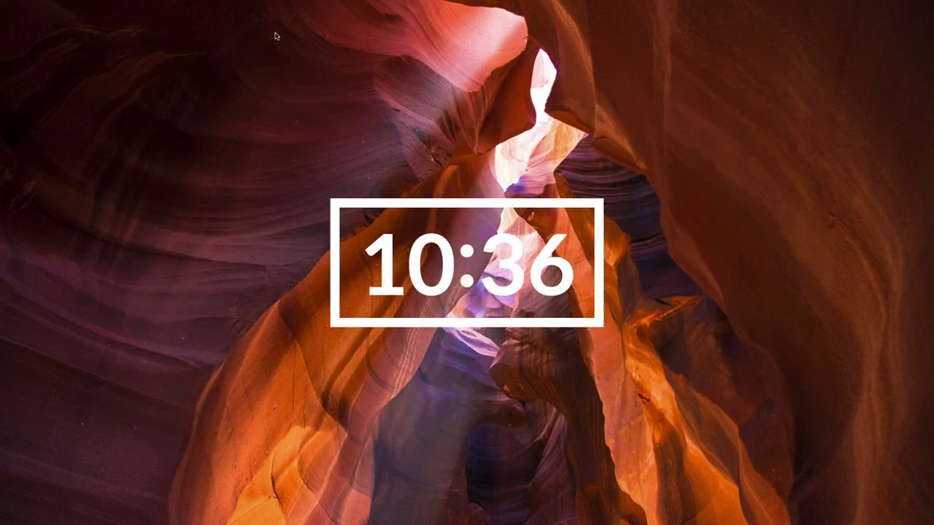
- Exit full screen, open Embark's Options page and view its background image refresh intervals
key(super+shift+f)
click(922, 30)
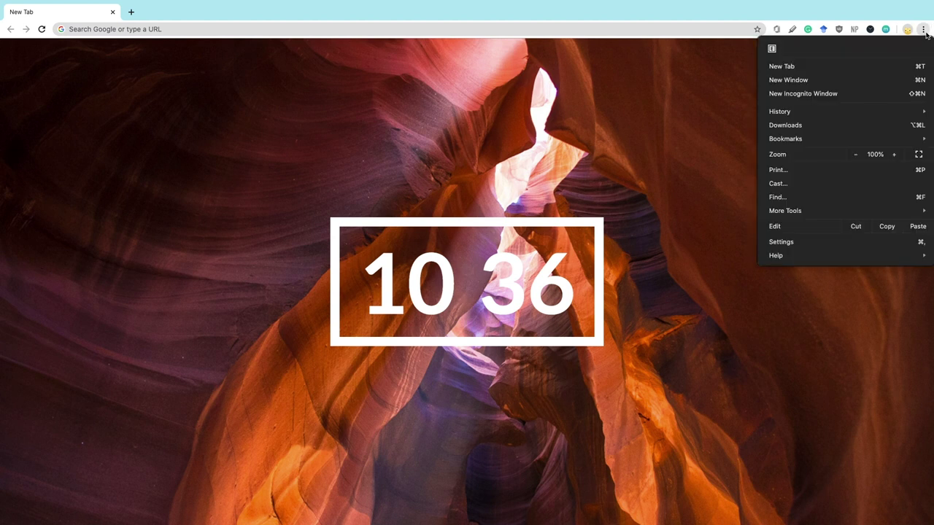
right_click(772, 48)
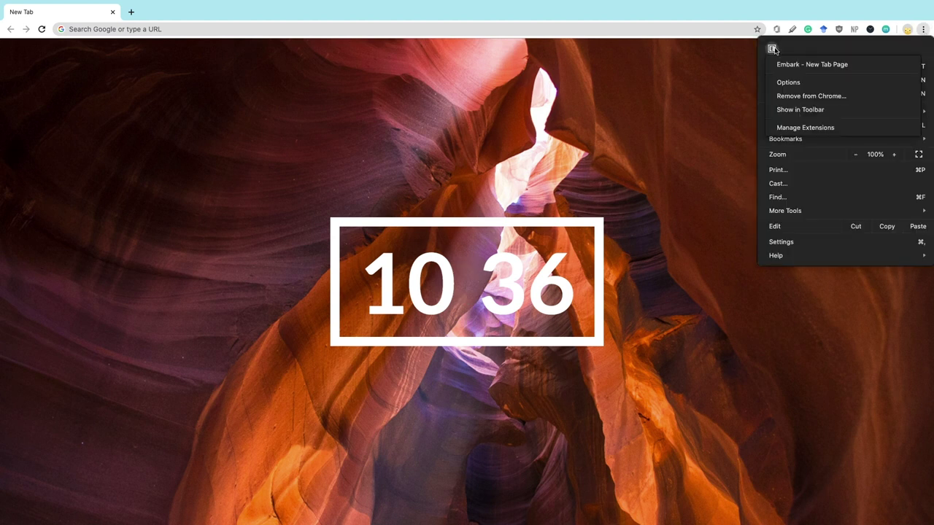
click(813, 83)
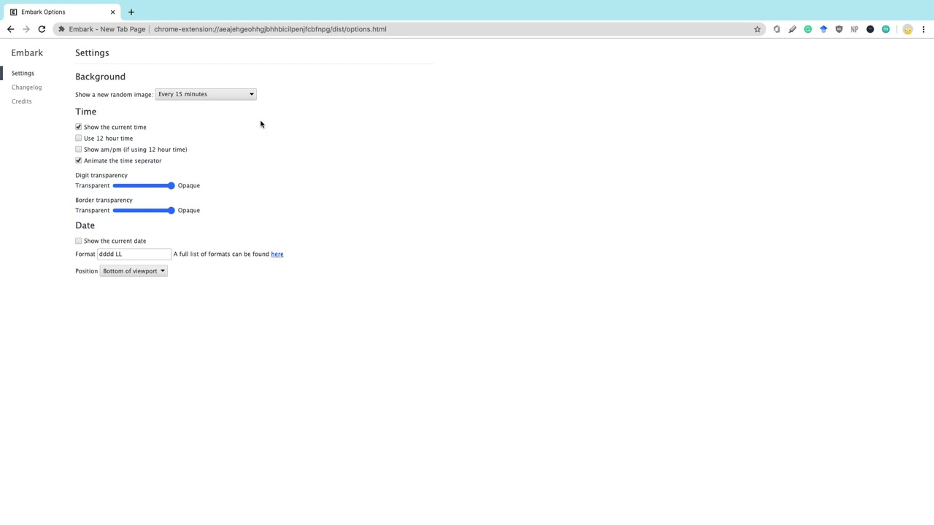
click(242, 93)
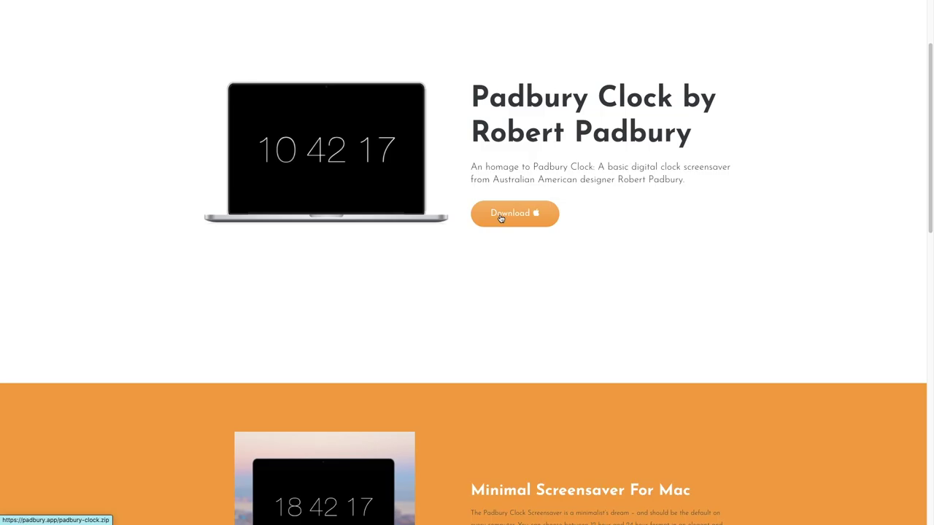
- Download padbury-clock.zip and install Padbury Clock.saver as the screen saver
click(496, 217)
click(647, 235)
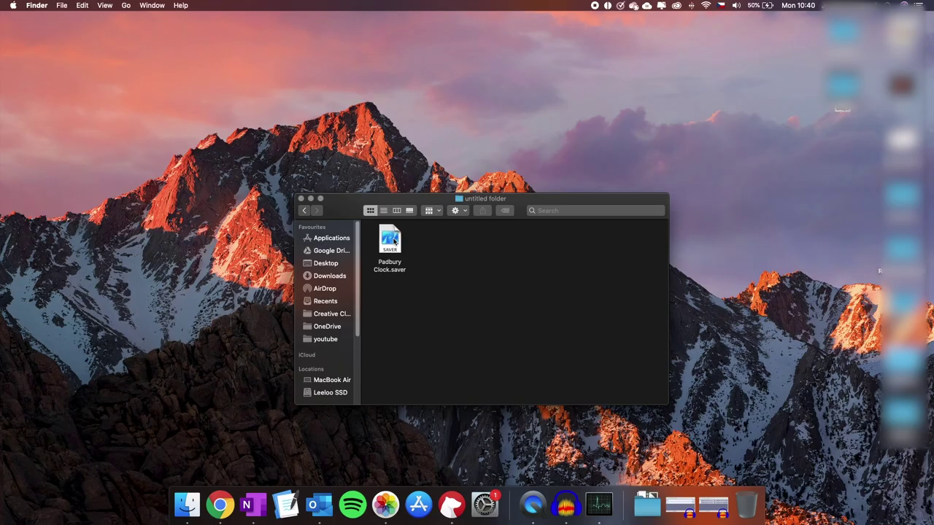
double_click(392, 241)
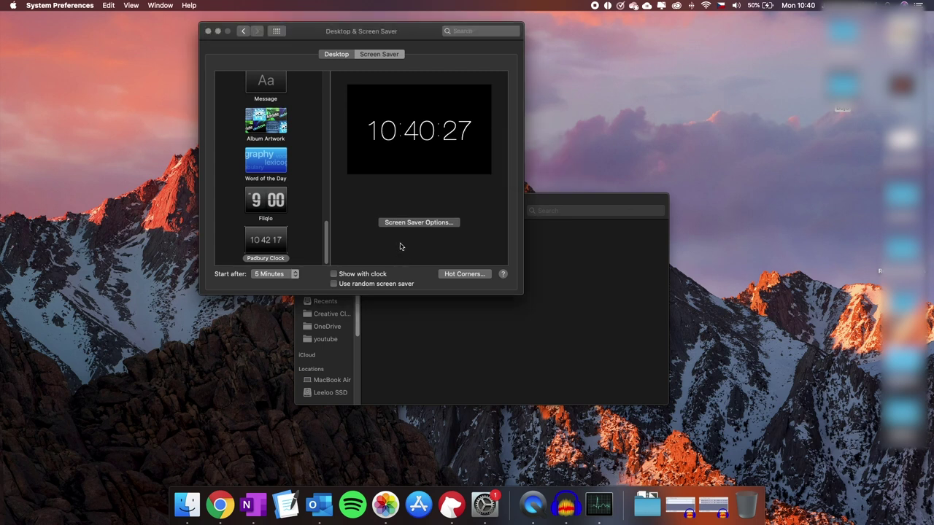
- Keep hot corners as top-left screen saver, top-right no action, bottom-right desktop
click(473, 277)
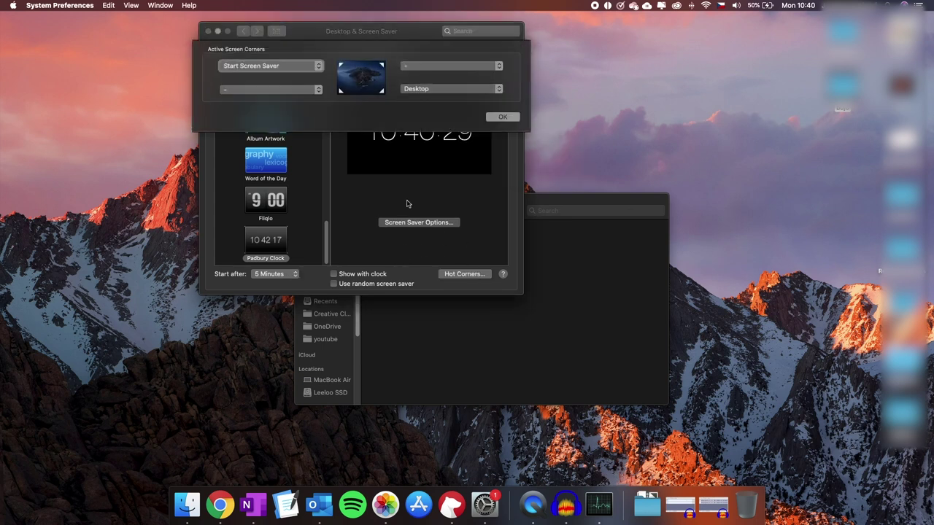
click(318, 68)
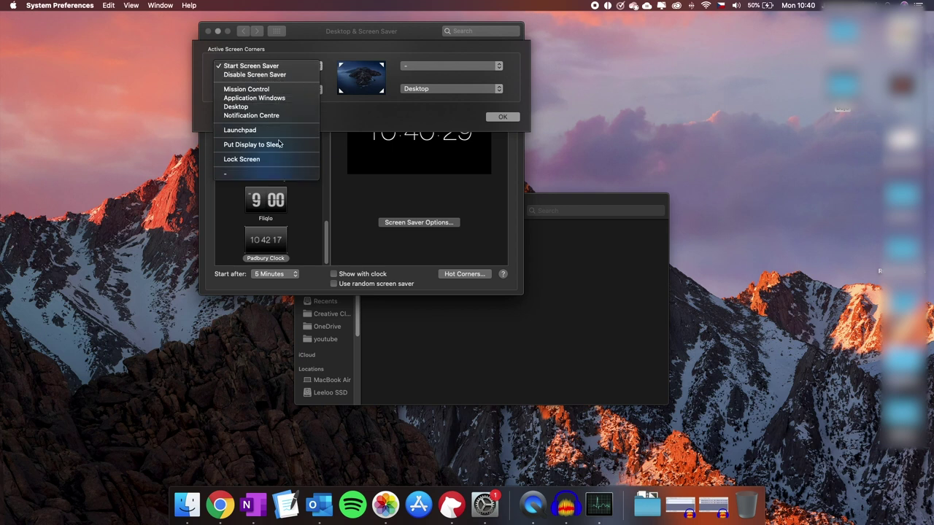
click(450, 64)
click(468, 65)
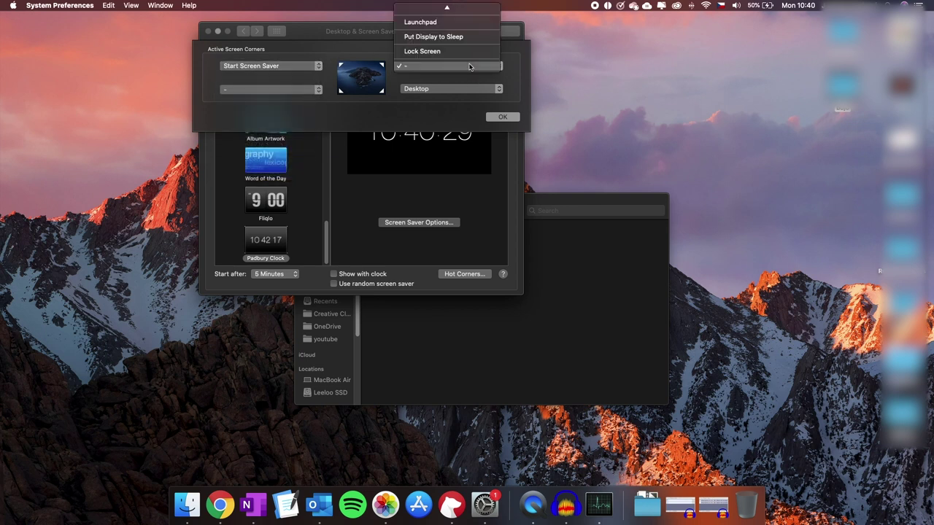
click(469, 67)
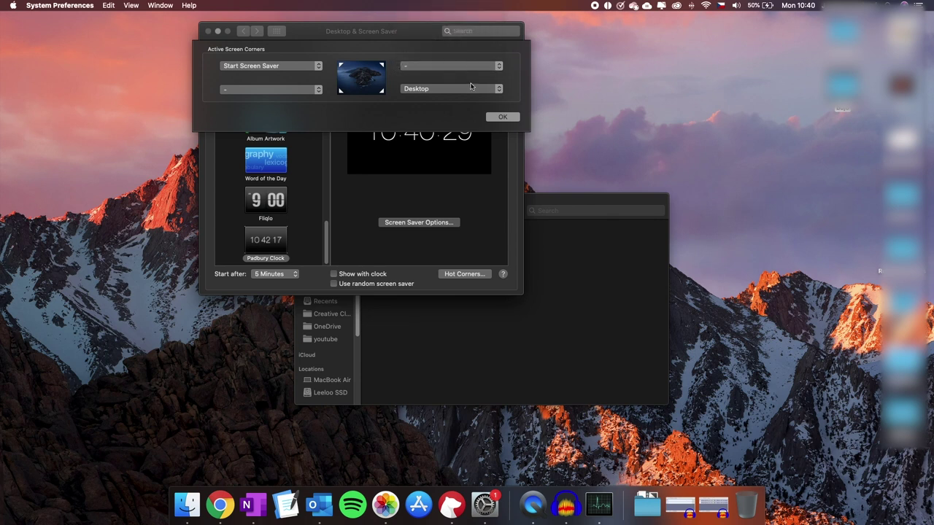
click(471, 86)
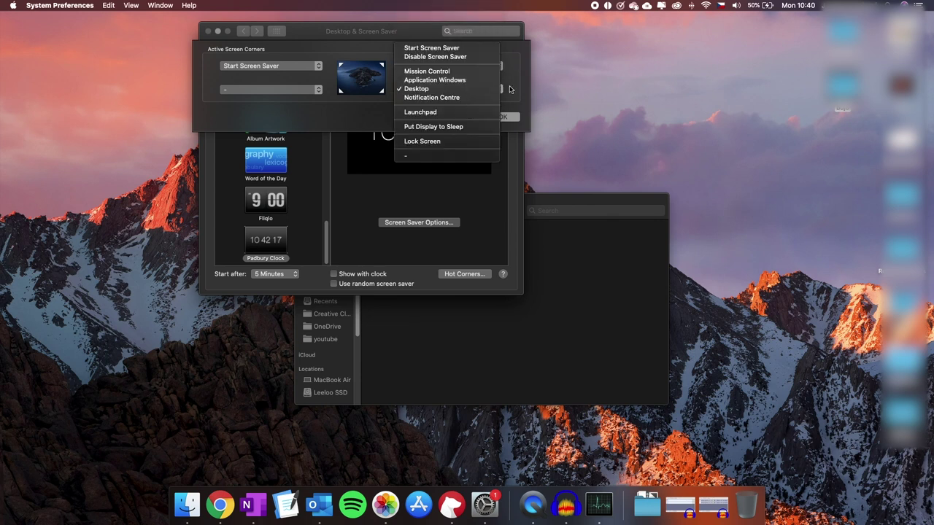
click(453, 89)
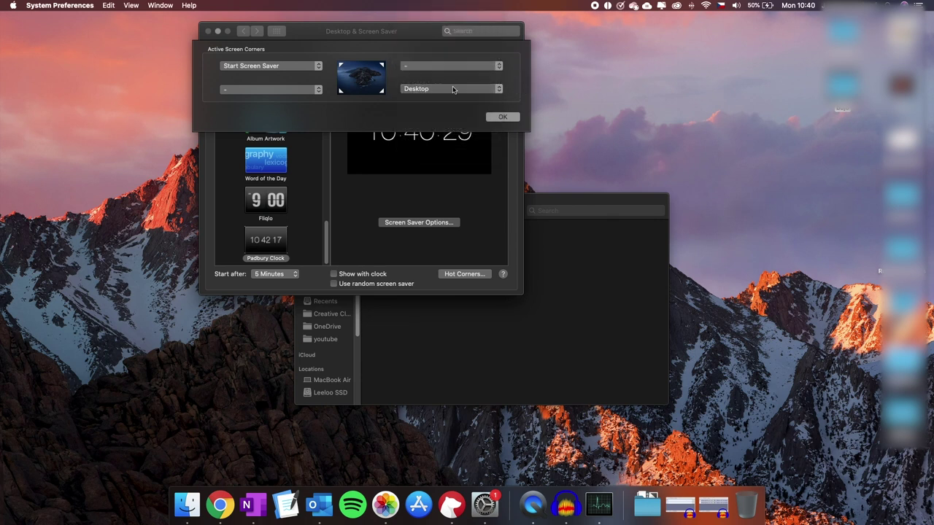
click(233, 65)
click(234, 65)
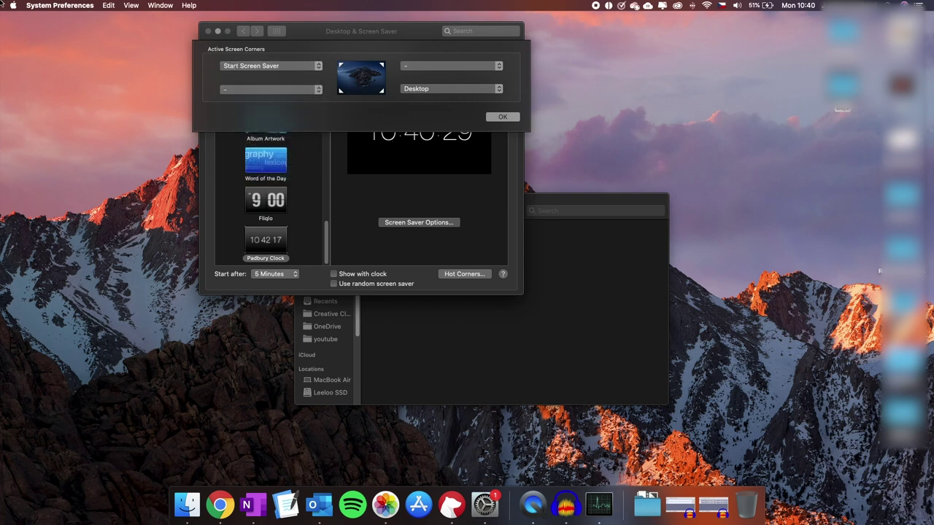
- Try Padbury Clock's light theme, time separators and red-digit night mode
mouse_move(2, 3)
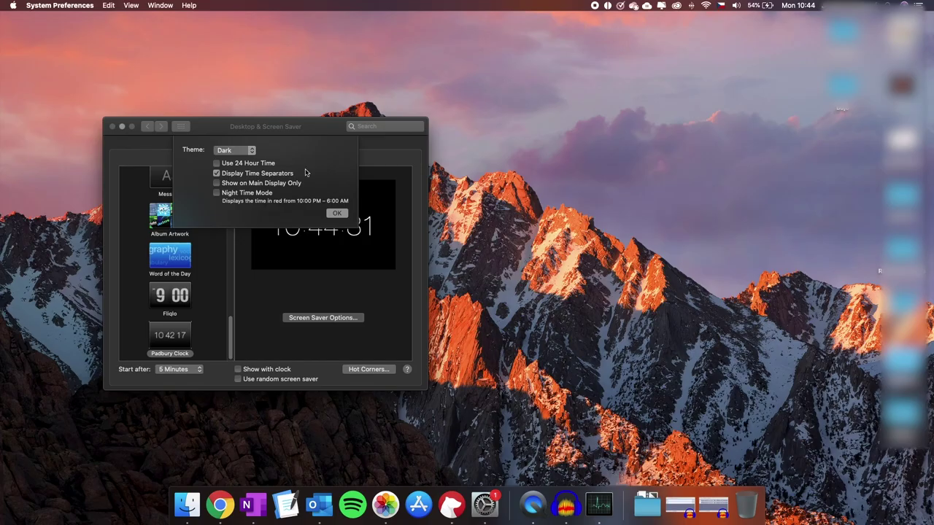
click(244, 150)
click(227, 142)
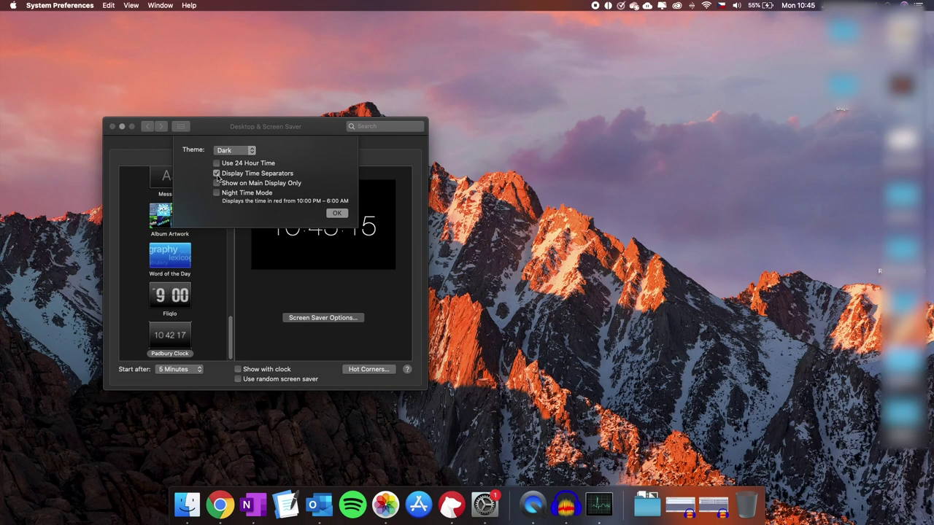
click(215, 173)
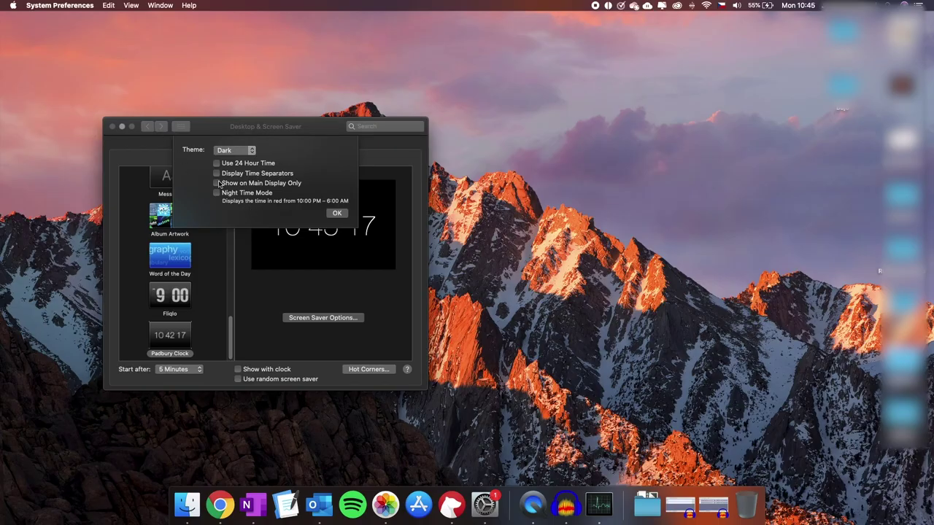
click(217, 193)
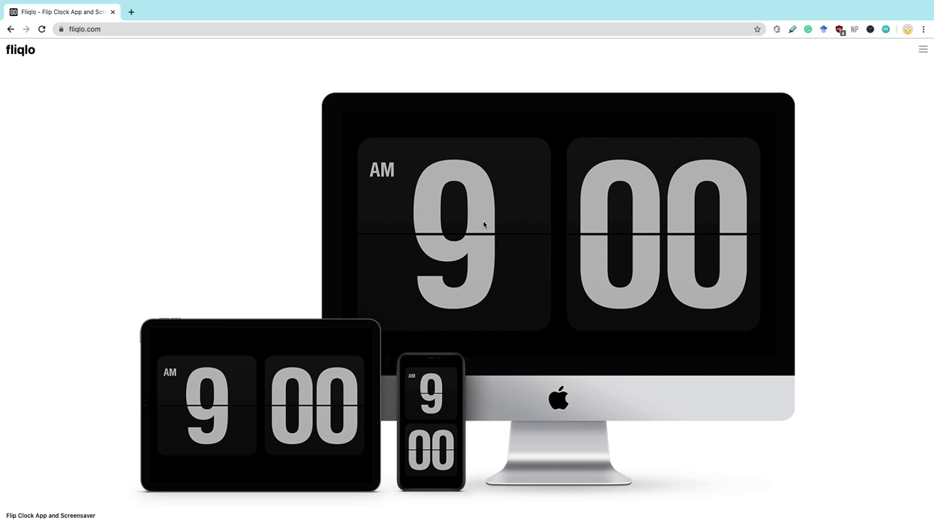
- Browse Fliqlo's Screensaver and Mobile App pages, then open Fliqlo's Screen Saver Options
click(483, 220)
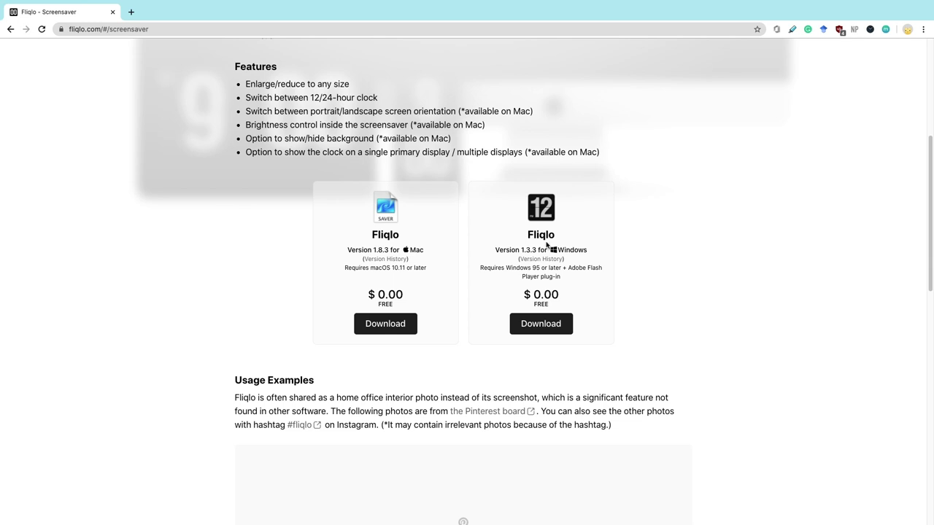
click(506, 57)
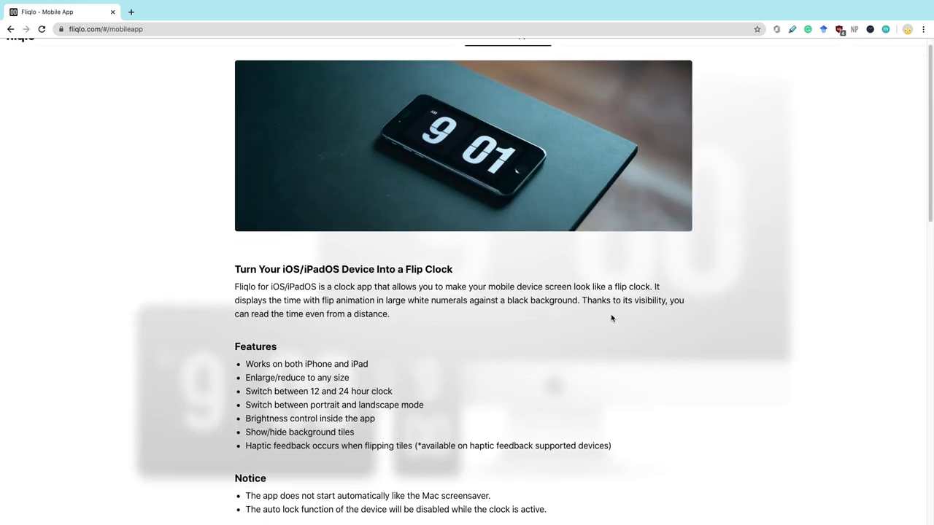
scroll(611, 315, down, 5)
scroll(616, 329, down, 3)
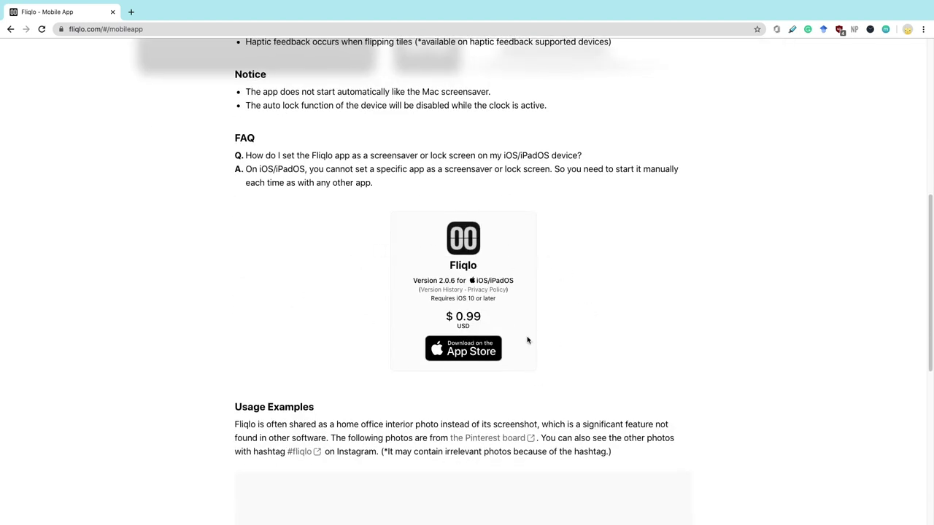
scroll(672, 370, down, 6)
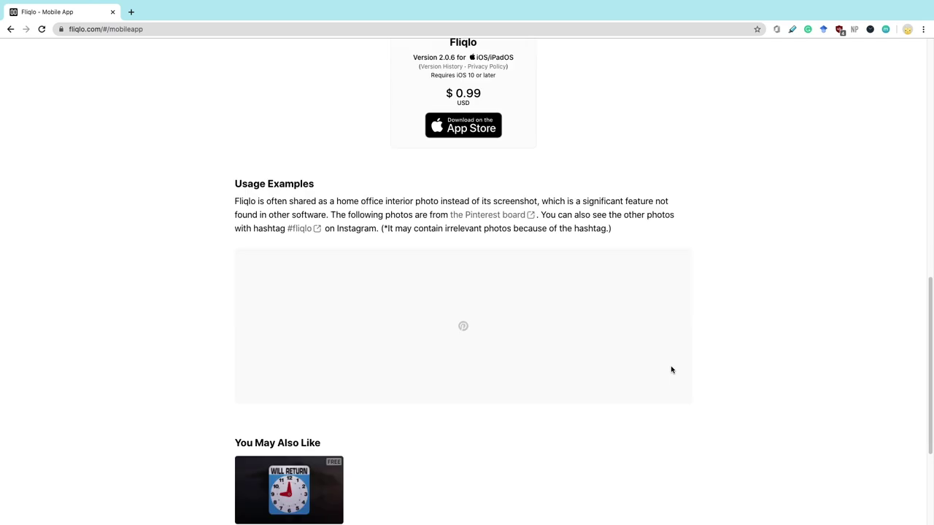
scroll(671, 370, up, 10)
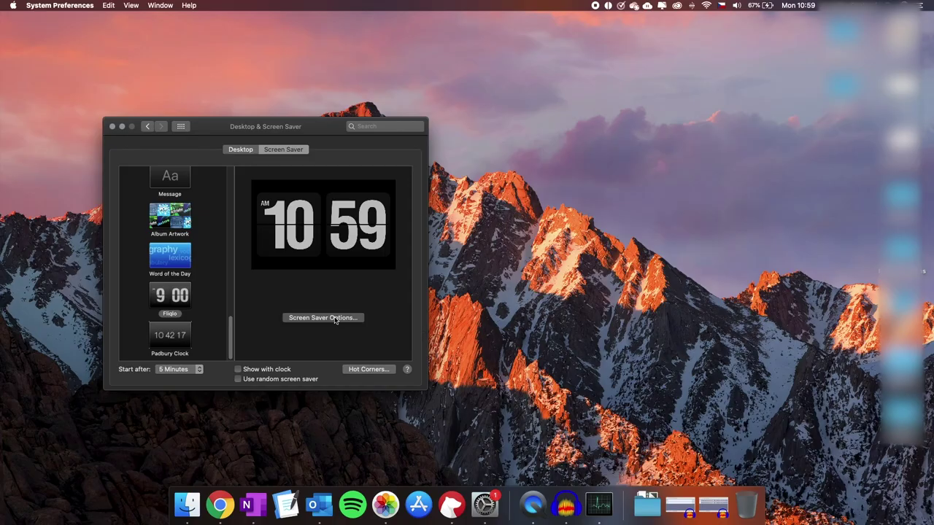
click(336, 320)
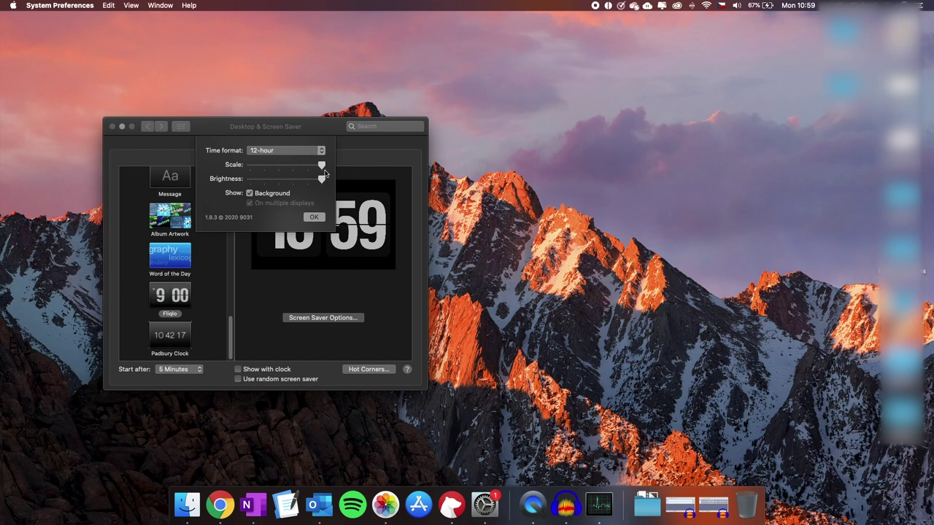
- Shrink Fliqlo's scale near minimum, preview it full-screen, and lower brightness slightly
drag(321, 166, 259, 164)
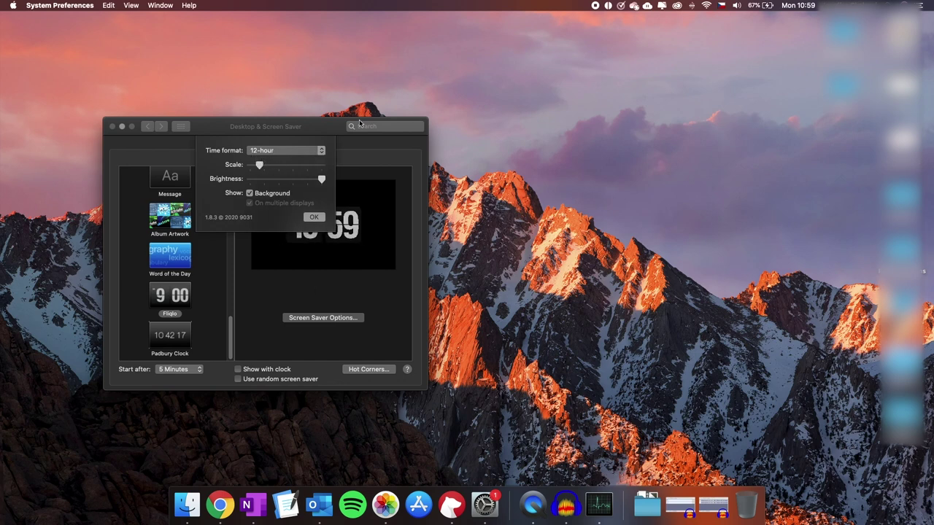
click(323, 255)
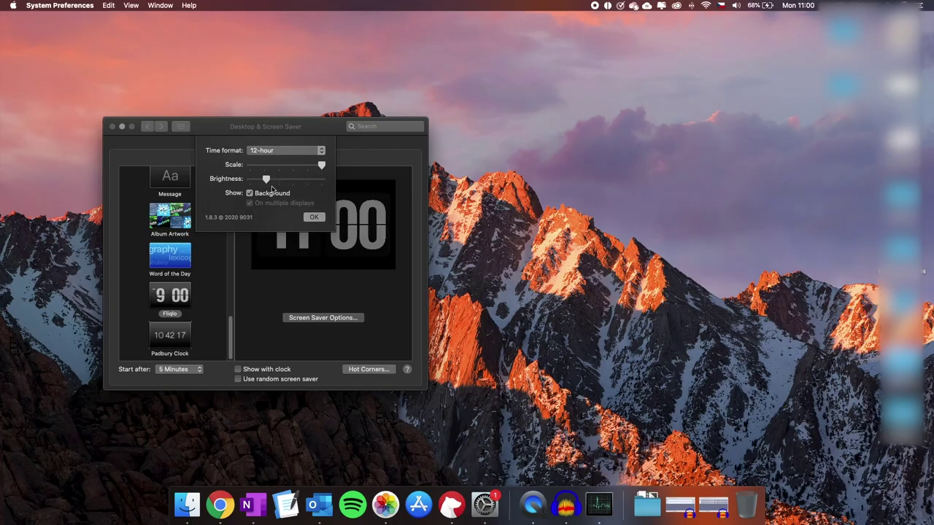
drag(268, 179, 321, 178)
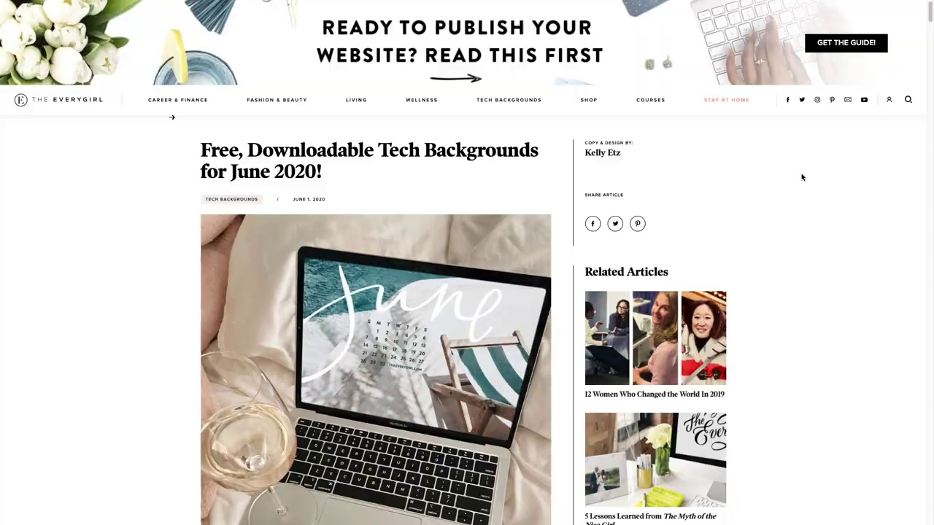
- Scroll the Everygirl June 2020 backgrounds article and open the Bali wallpaper image full size
scroll(775, 232, down, 8)
scroll(776, 234, down, 12)
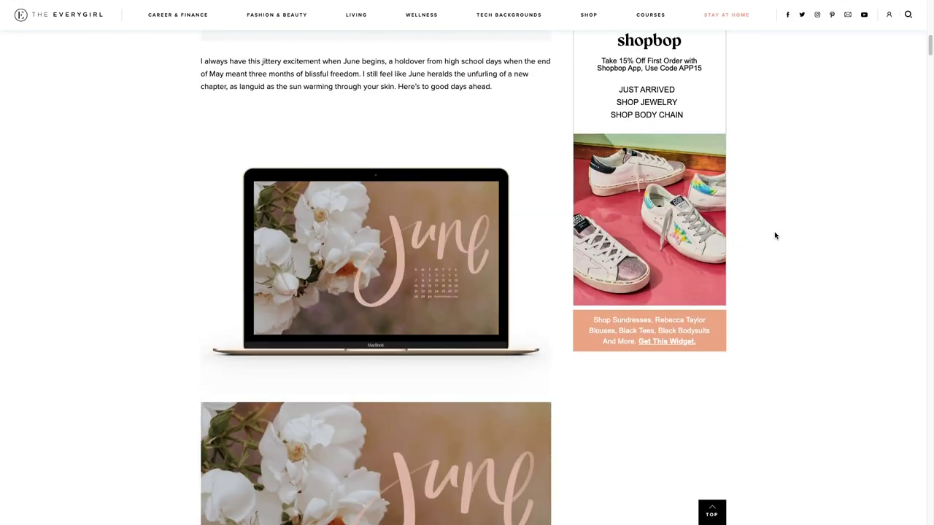
scroll(775, 239, down, 14)
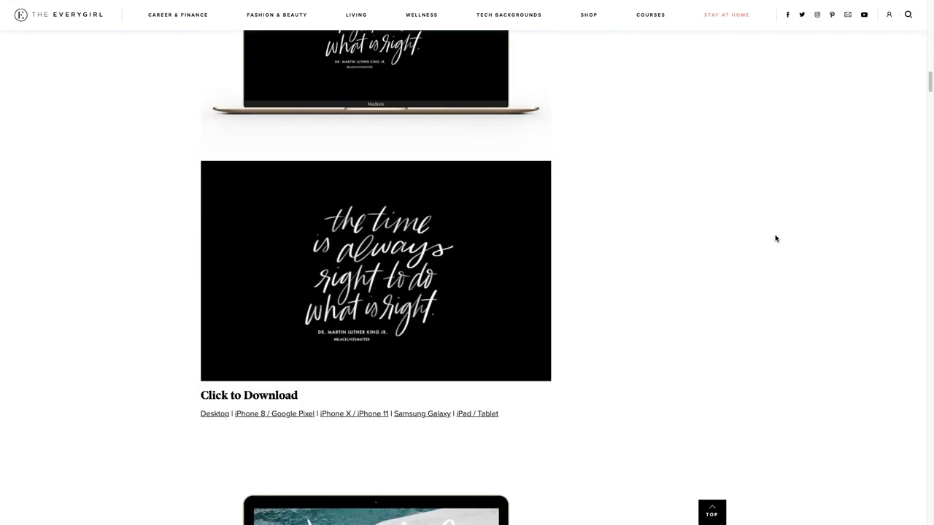
scroll(775, 238, down, 14)
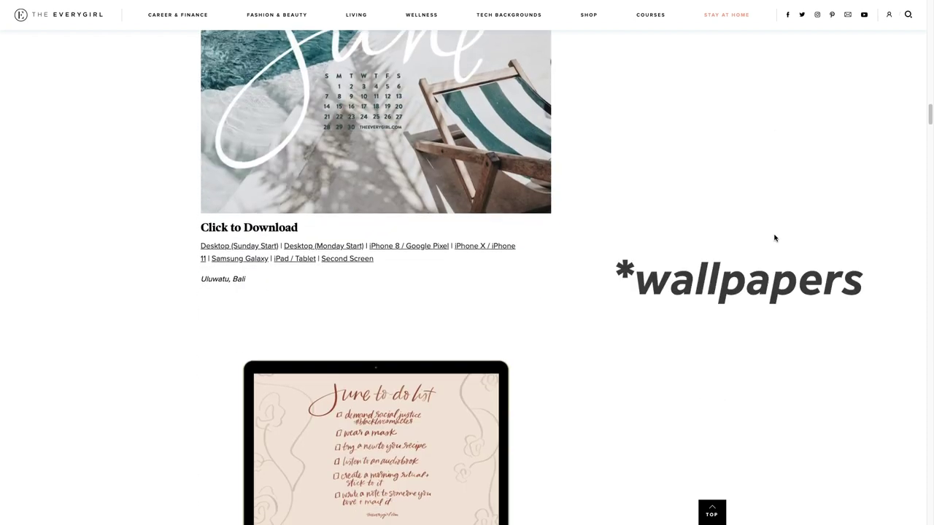
scroll(775, 238, down, 15)
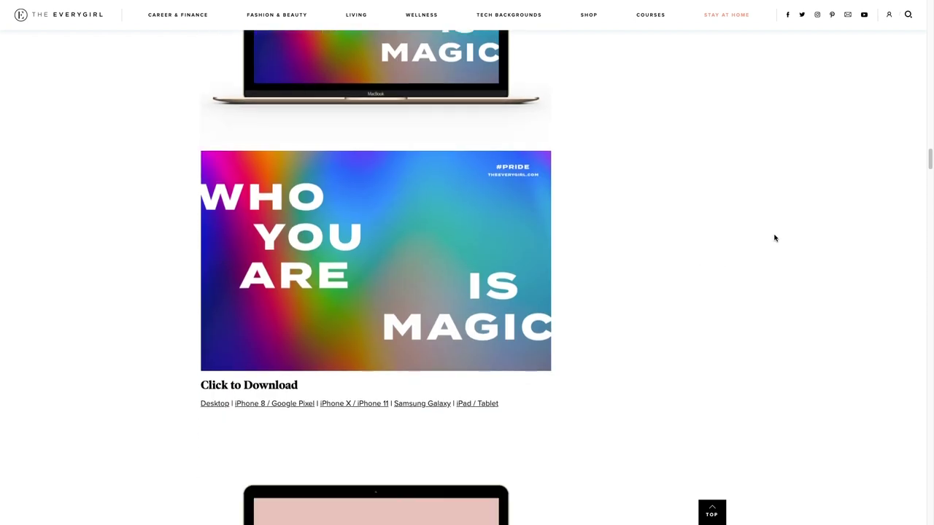
scroll(775, 238, down, 15)
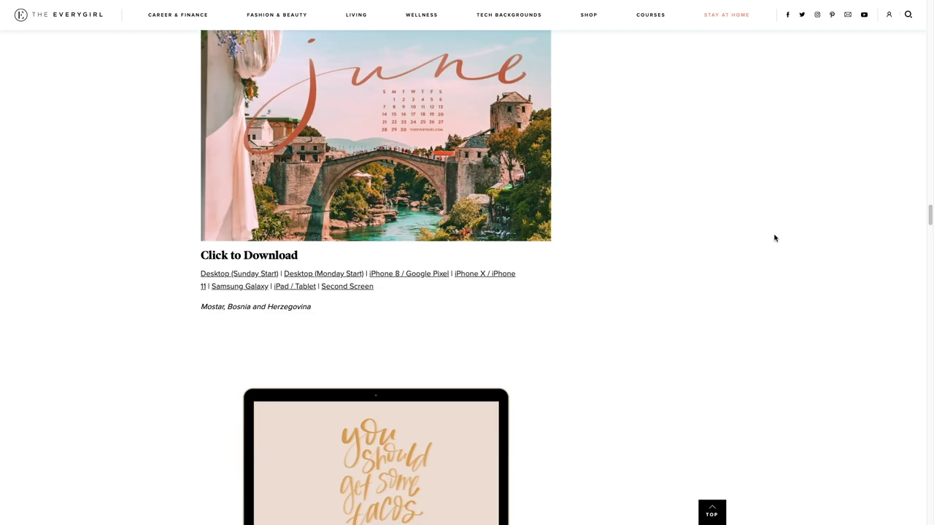
scroll(774, 237, up, 1)
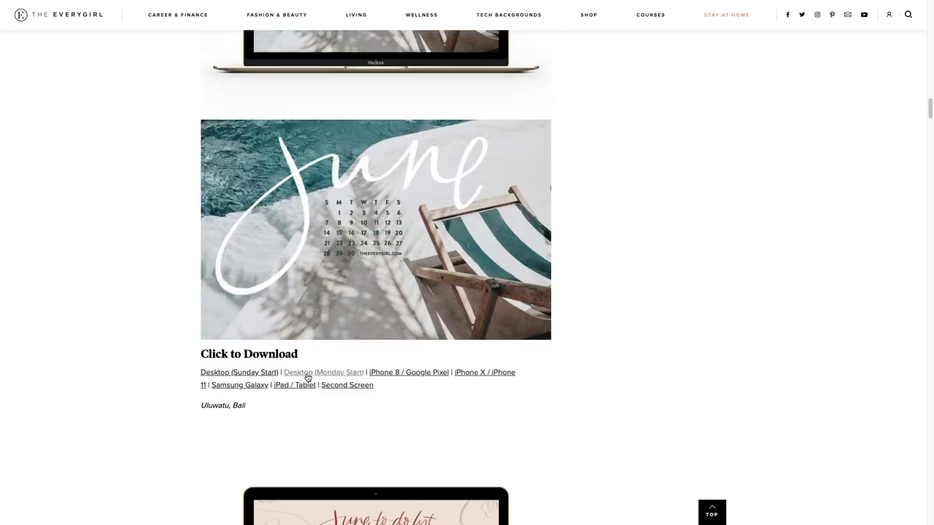
click(343, 382)
- Save the image as The-Everygirl-June-Pool-Desktop-Mon-Start.jpg and bring up its Finder actions
right_click(320, 324)
click(378, 340)
key(Return)
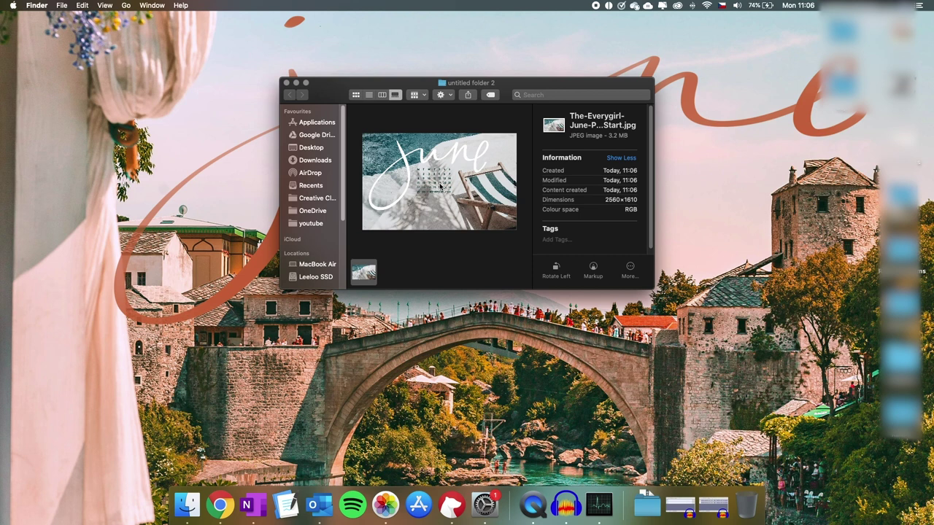
right_click(440, 184)
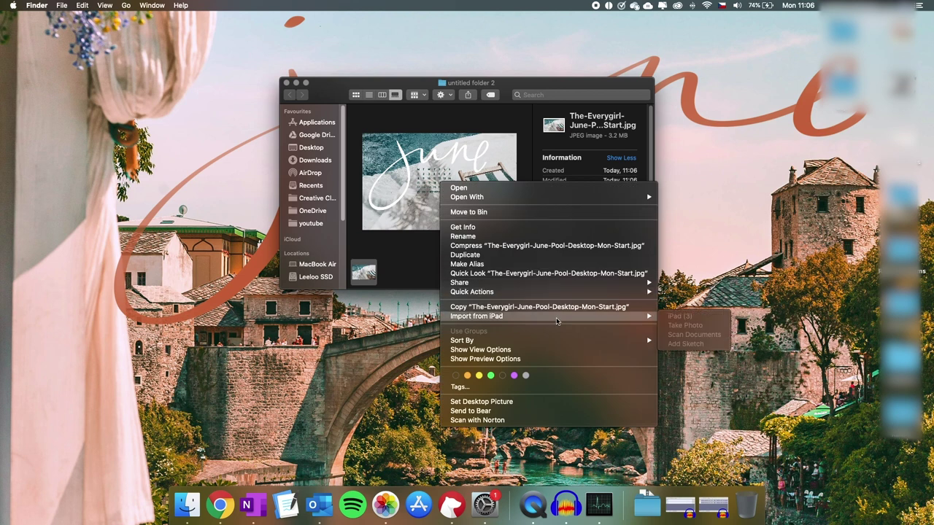